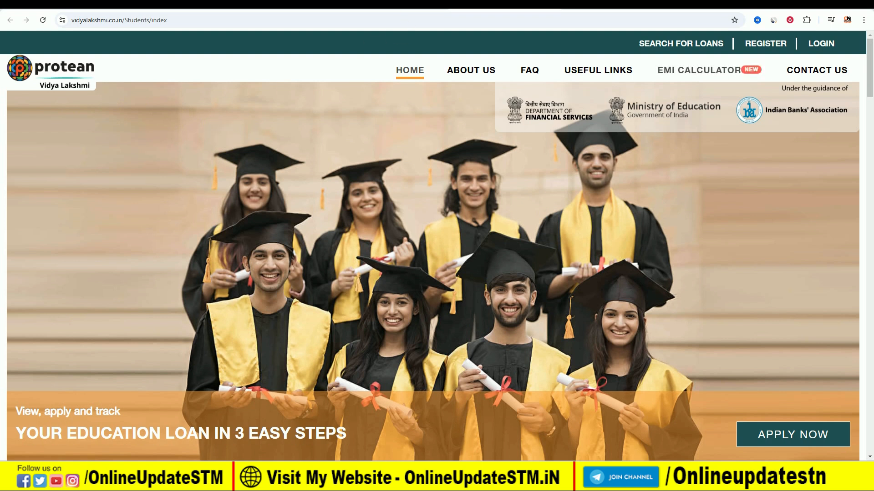
- Open the Online Update STM website, search it for "pm vidya", and open the PM Vidya Lakshmi Scheme article
{"action": "left_click", "coordinate": [566, 4]}
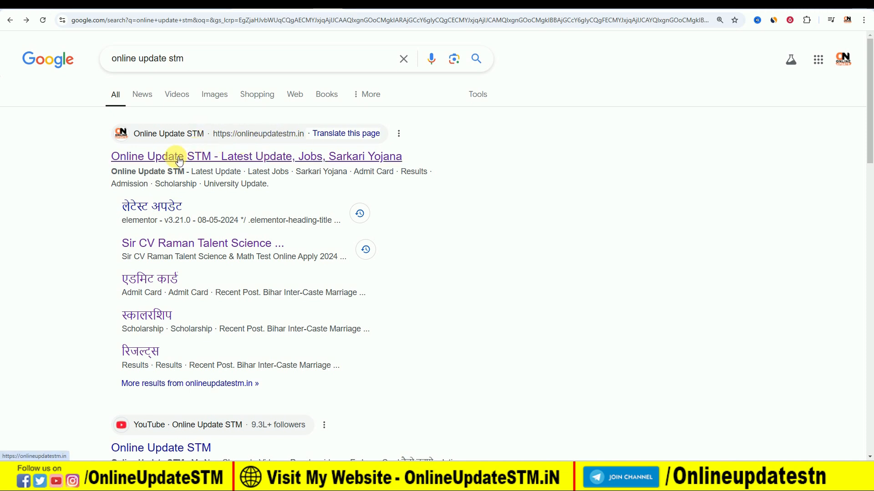
{"action": "left_click", "coordinate": [26, 20]}
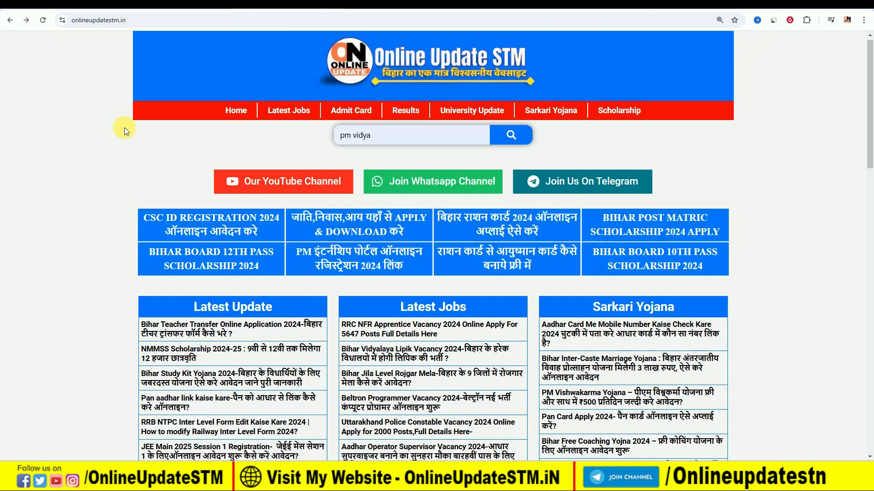
{"action": "left_click", "coordinate": [519, 144]}
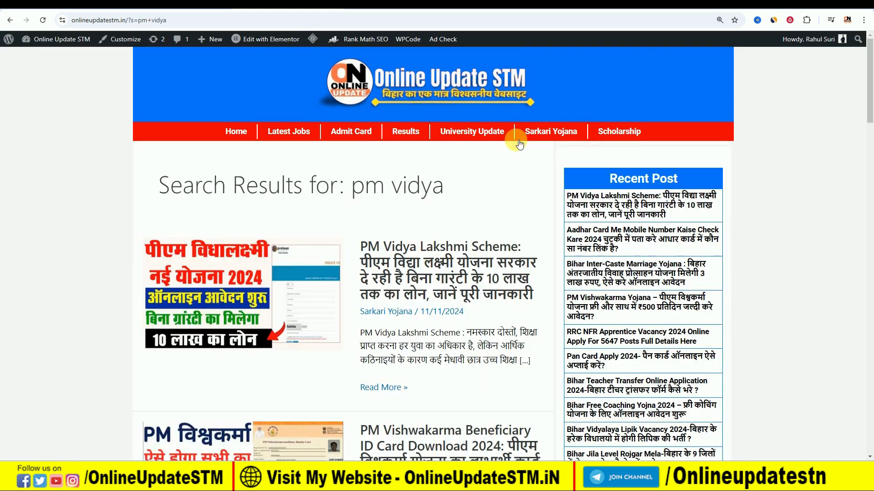
{"action": "left_click", "coordinate": [445, 265]}
- Examine the PM Vidya Lakshmi Scheme article's overview, features, required documents, eligibility and application process, down to its useful links
{"action": "scroll", "coordinate": [448, 239], "scroll_direction": "down", "scroll_amount": 5}
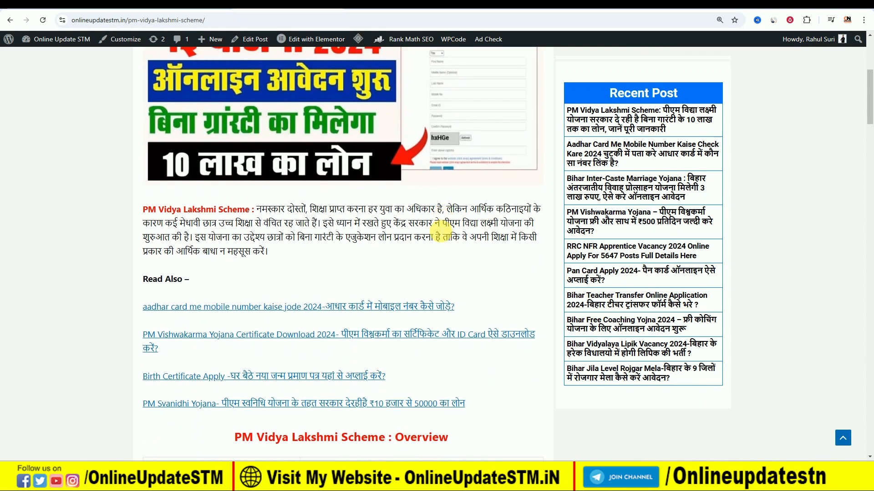
{"action": "scroll", "coordinate": [437, 216], "scroll_direction": "down", "scroll_amount": 5}
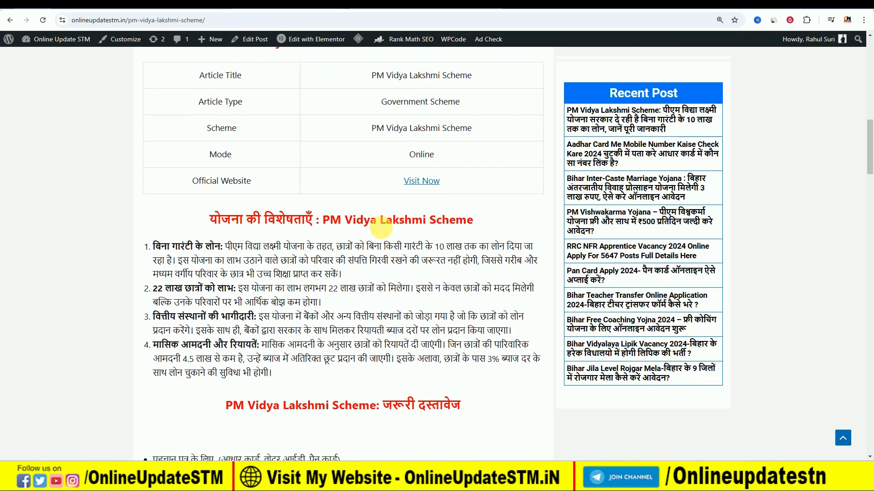
{"action": "scroll", "coordinate": [382, 228], "scroll_direction": "down", "scroll_amount": 3}
{"action": "left_click_drag", "start_coordinate": [383, 272], "coordinate": [461, 272]}
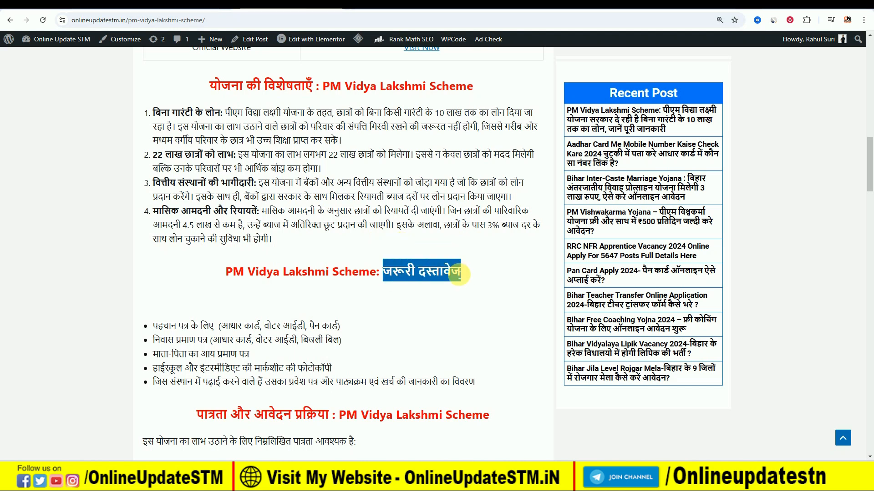
{"action": "scroll", "coordinate": [370, 258], "scroll_direction": "down", "scroll_amount": 3}
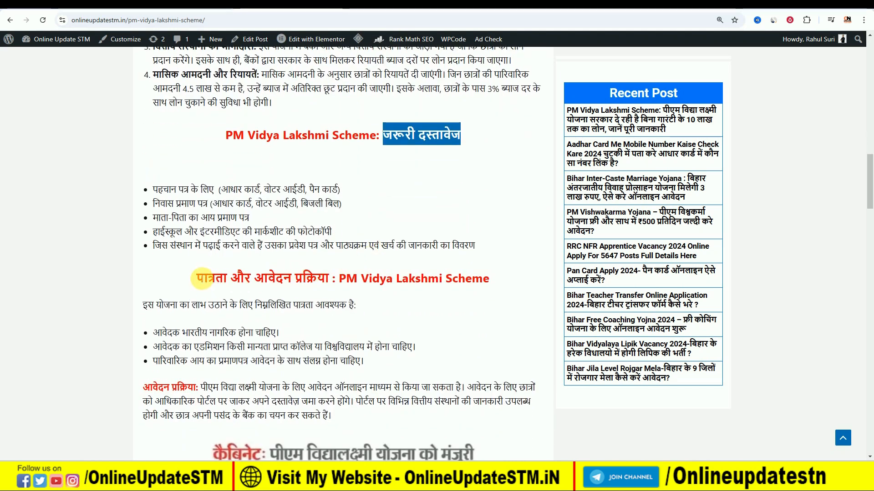
{"action": "left_click", "coordinate": [202, 279]}
{"action": "scroll", "coordinate": [272, 278], "scroll_direction": "down", "scroll_amount": 3}
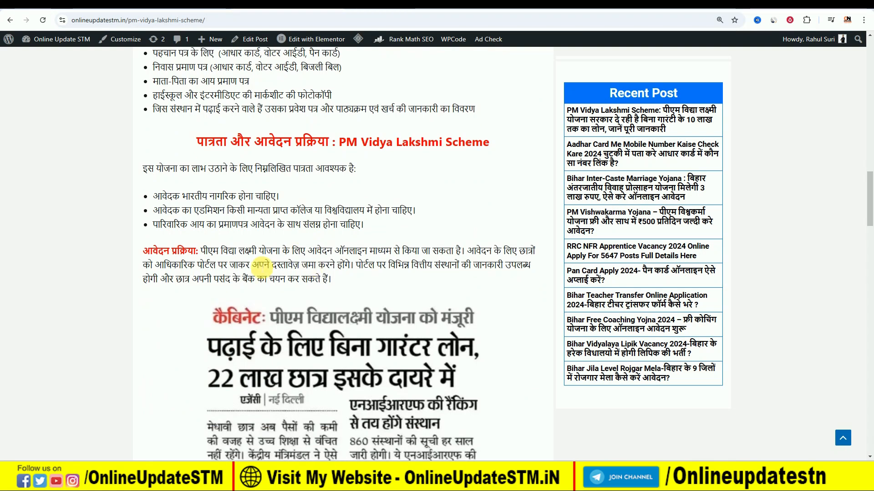
{"action": "left_click_drag", "start_coordinate": [144, 251], "coordinate": [196, 256]}
{"action": "scroll", "coordinate": [390, 242], "scroll_direction": "down", "scroll_amount": 3}
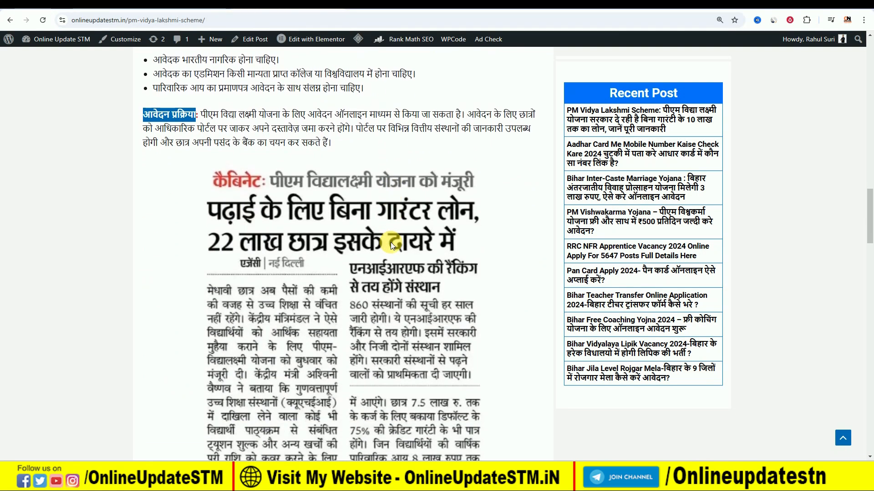
{"action": "scroll", "coordinate": [391, 242], "scroll_direction": "down", "scroll_amount": 6}
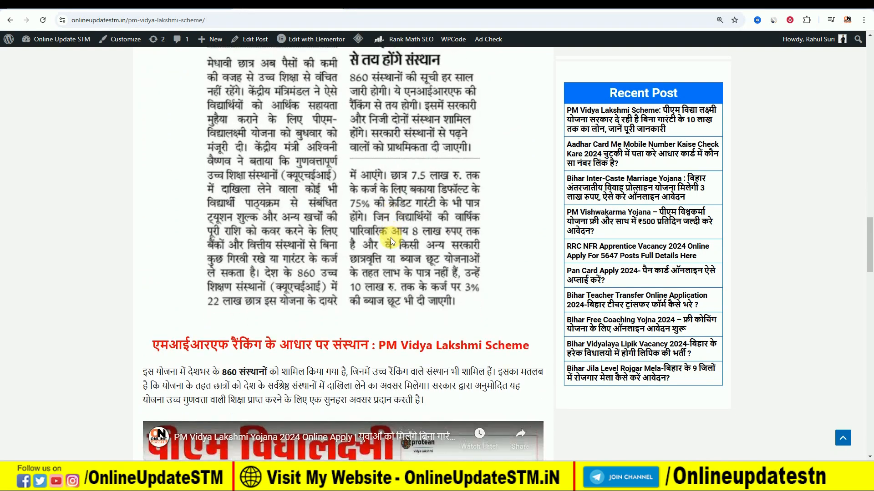
{"action": "scroll", "coordinate": [391, 237], "scroll_direction": "down", "scroll_amount": 5}
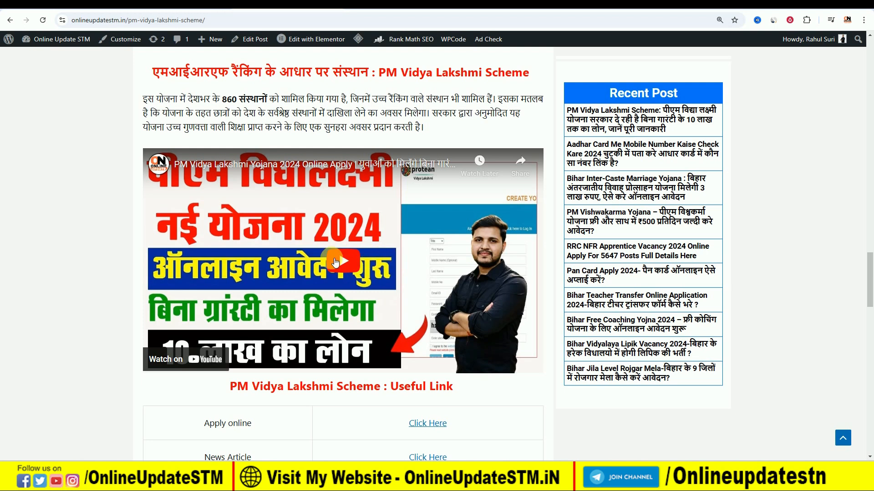
{"action": "scroll", "coordinate": [407, 241], "scroll_direction": "down", "scroll_amount": 3}
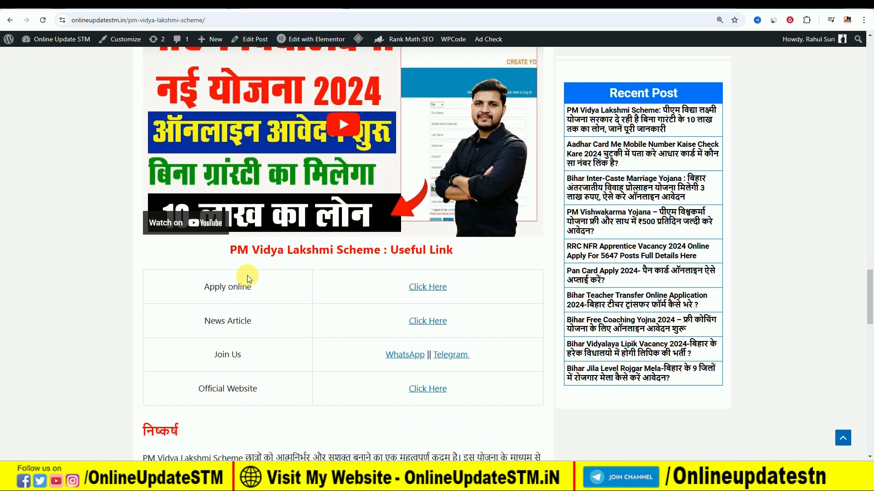
- Open the Vidya Lakshmi portal from the article's "Apply online" link
{"action": "left_click_drag", "start_coordinate": [230, 253], "coordinate": [335, 253]}
{"action": "left_click_drag", "start_coordinate": [203, 290], "coordinate": [273, 290]}
{"action": "left_click_drag", "start_coordinate": [406, 290], "coordinate": [410, 289]}
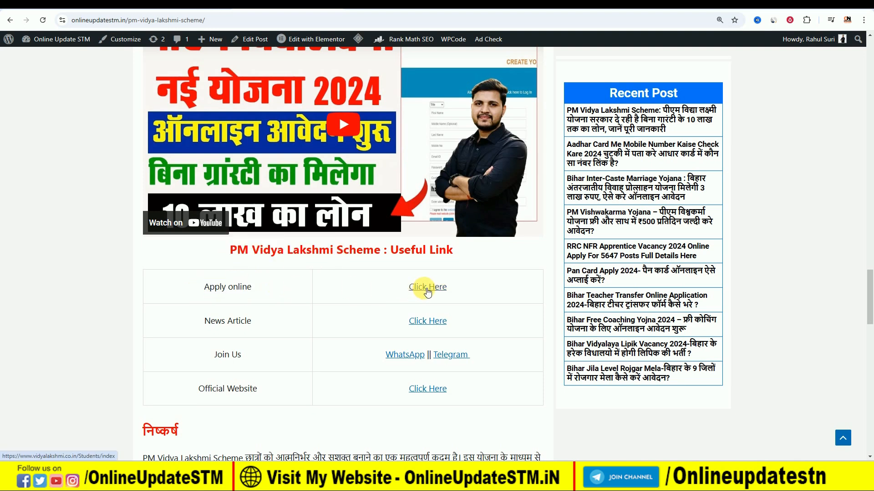
{"action": "left_click", "coordinate": [427, 290]}
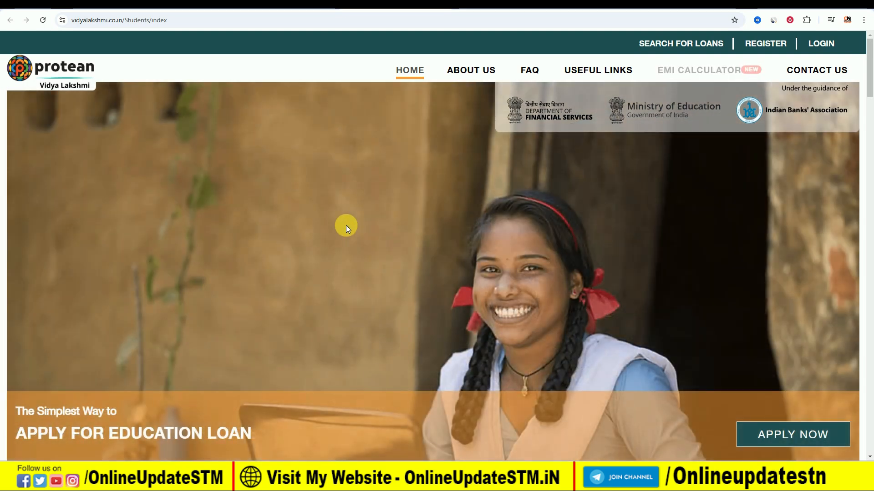
- Open the portal's registration form, dismiss the subsidy notice, and set the title to Mr
{"action": "left_click", "coordinate": [767, 44]}
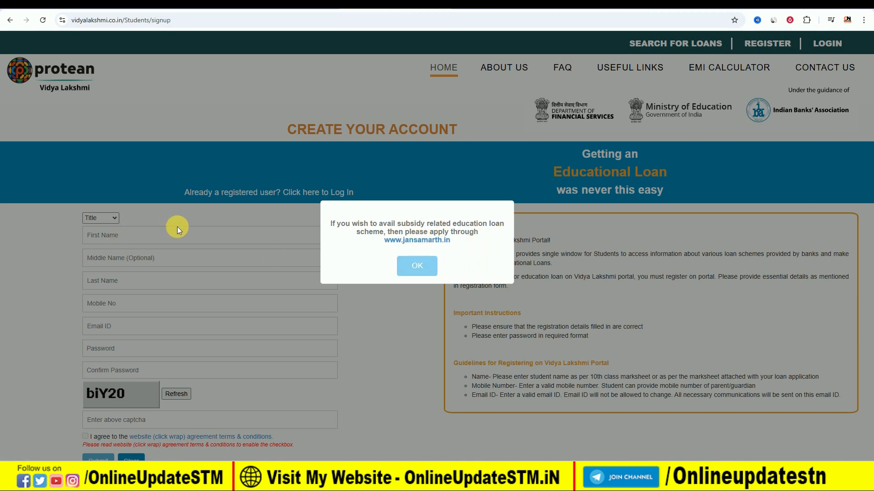
{"action": "left_click", "coordinate": [415, 269]}
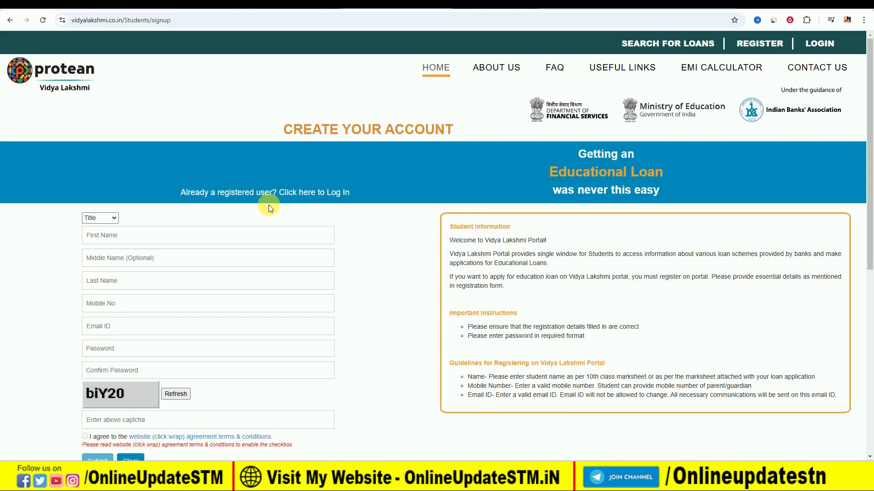
{"action": "left_click", "coordinate": [115, 217]}
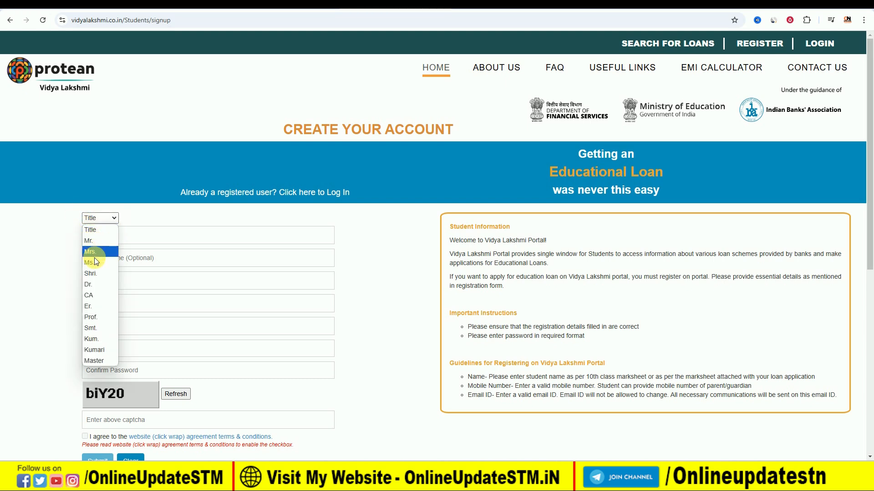
{"action": "left_click", "coordinate": [97, 242]}
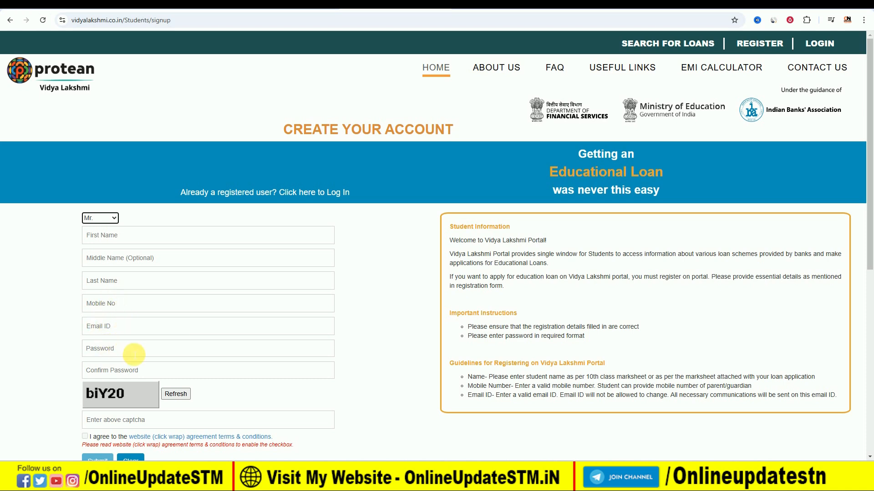
- Switch to Notepad to examine the sample password format, and return to the registration form
{"action": "key", "text": "alt+Tab"}
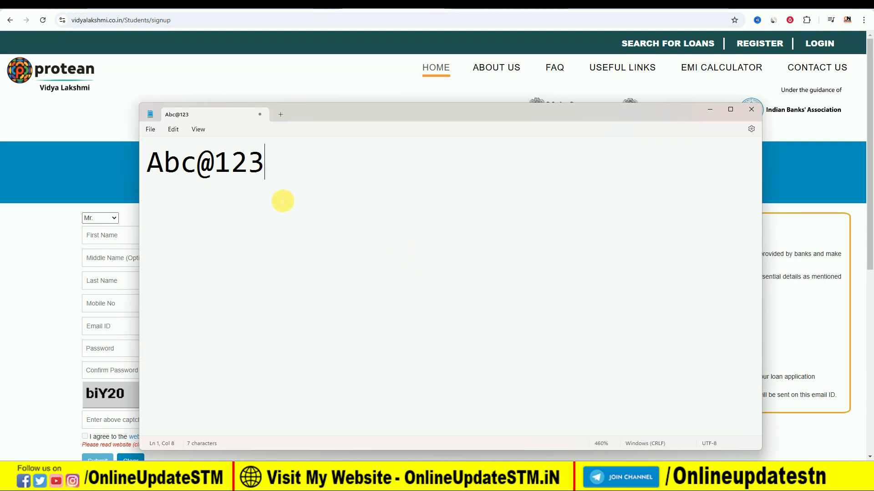
{"action": "left_click_drag", "start_coordinate": [147, 163], "coordinate": [258, 169]}
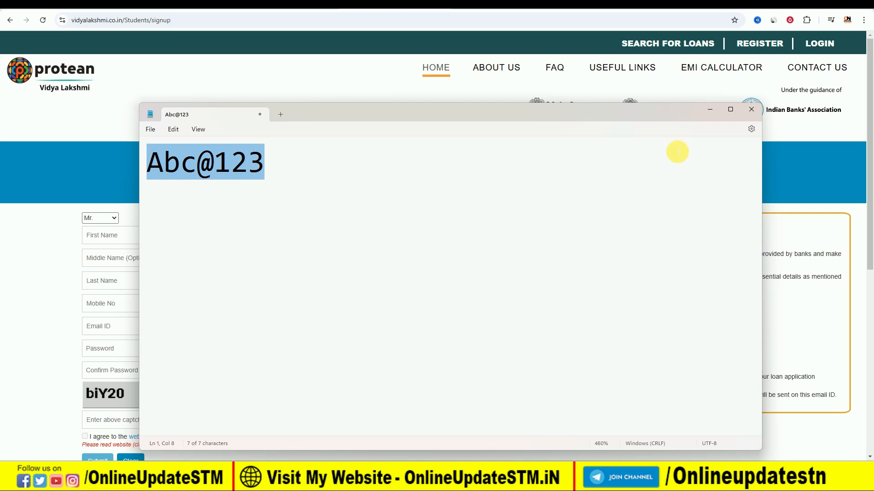
{"action": "left_click", "coordinate": [710, 110]}
{"action": "scroll", "coordinate": [144, 369], "scroll_direction": "down", "scroll_amount": 1}
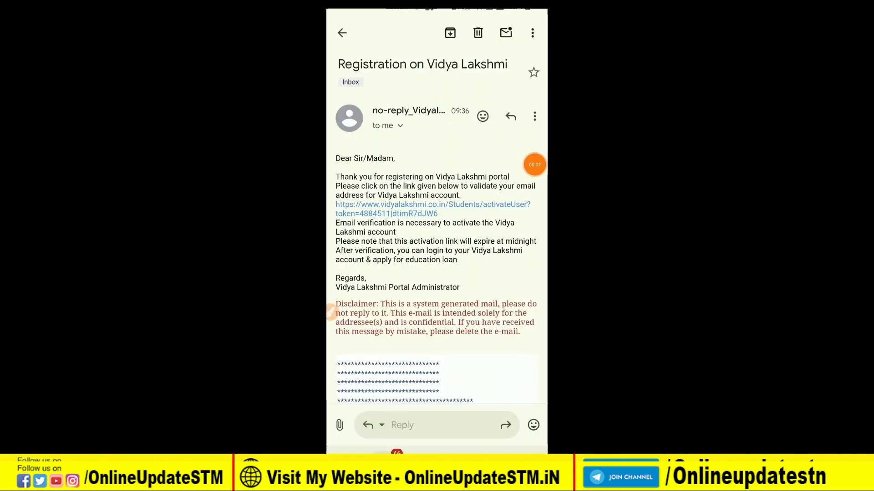
- Open the e-mail validation link in the Vidya Lakshmi registration message in the phone's mail app
{"action": "left_click", "coordinate": [432, 205]}
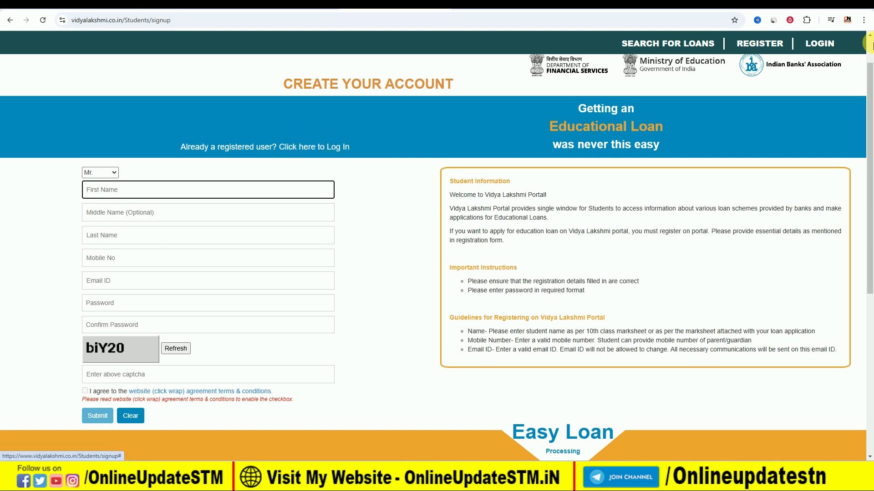
- Log in to the Vidya Lakshmi portal through the student login form and dismiss the subsidy notice
{"action": "mouse_move", "coordinate": [831, 46]}
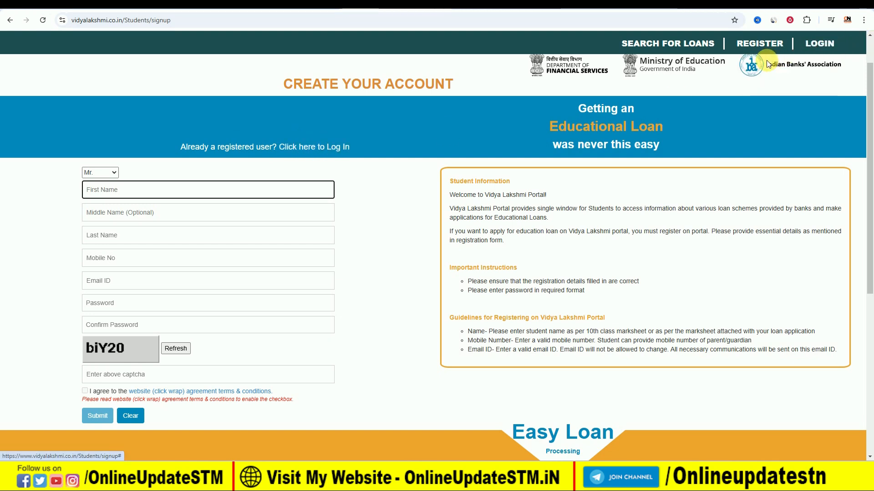
{"action": "left_click", "coordinate": [779, 61]}
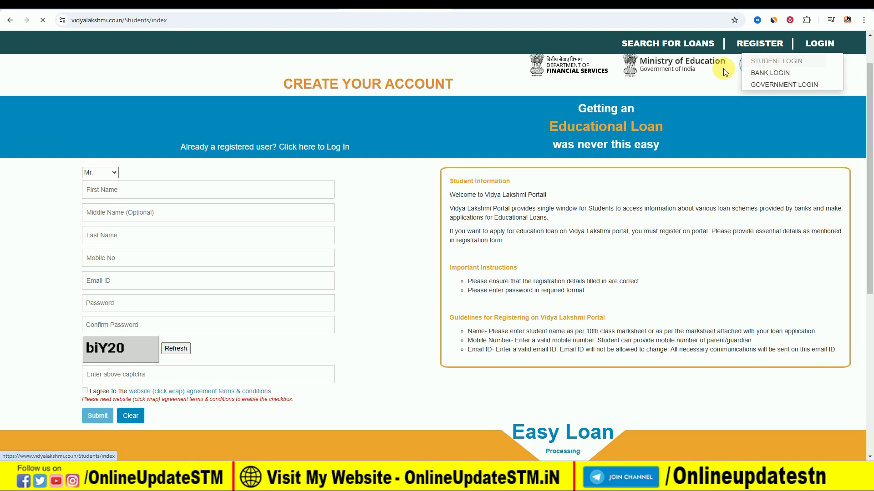
{"action": "scroll", "coordinate": [502, 236], "scroll_direction": "down", "scroll_amount": 4}
{"action": "scroll", "coordinate": [502, 235], "scroll_direction": "down", "scroll_amount": 4}
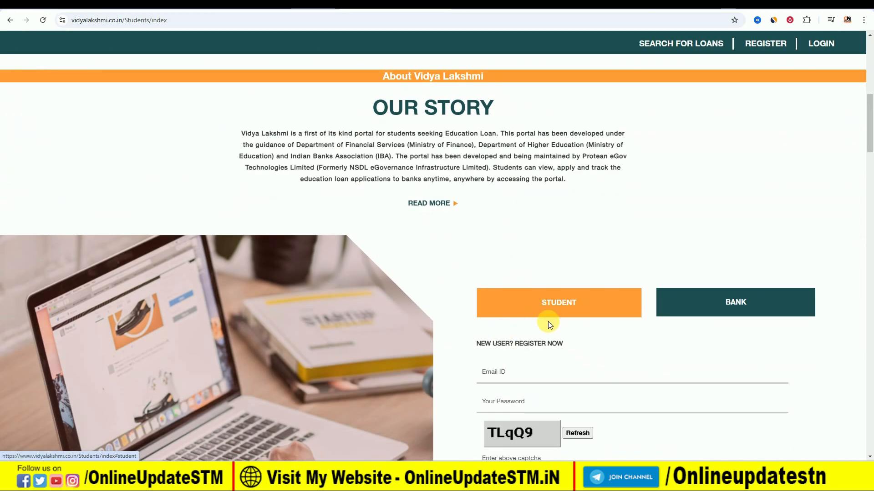
{"action": "scroll", "coordinate": [539, 329], "scroll_direction": "down", "scroll_amount": 1}
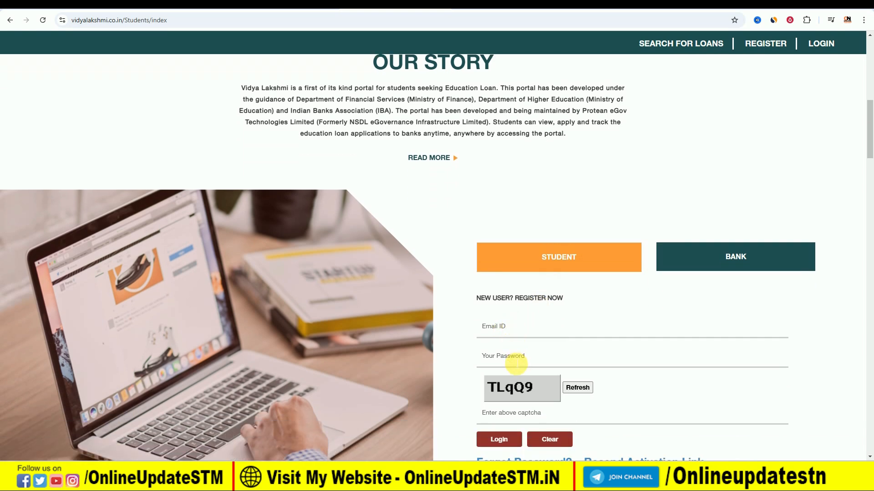
{"action": "scroll", "coordinate": [521, 345], "scroll_direction": "down", "scroll_amount": 1}
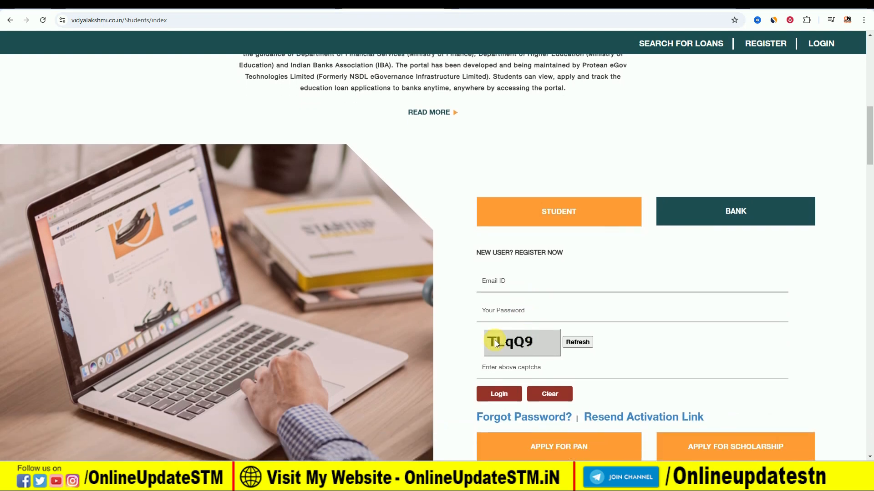
{"action": "left_click", "coordinate": [502, 394]}
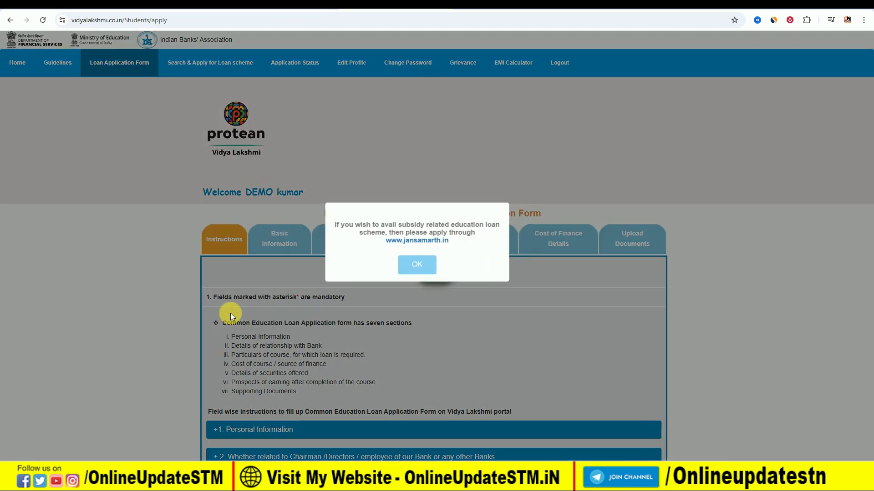
{"action": "left_click", "coordinate": [410, 273]}
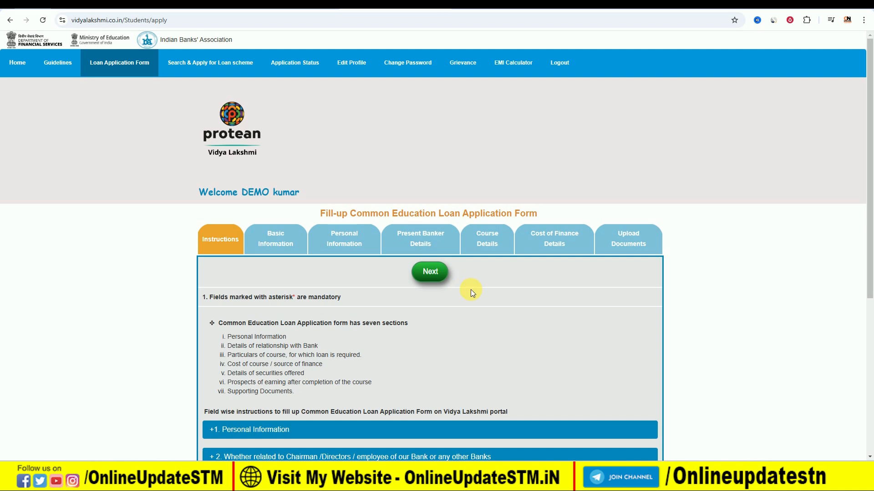
- Proceed to the Basic Information section and answer Yes to higher studies in India and No to parental income up to Rs. 4,50,000
{"action": "left_click", "coordinate": [429, 274]}
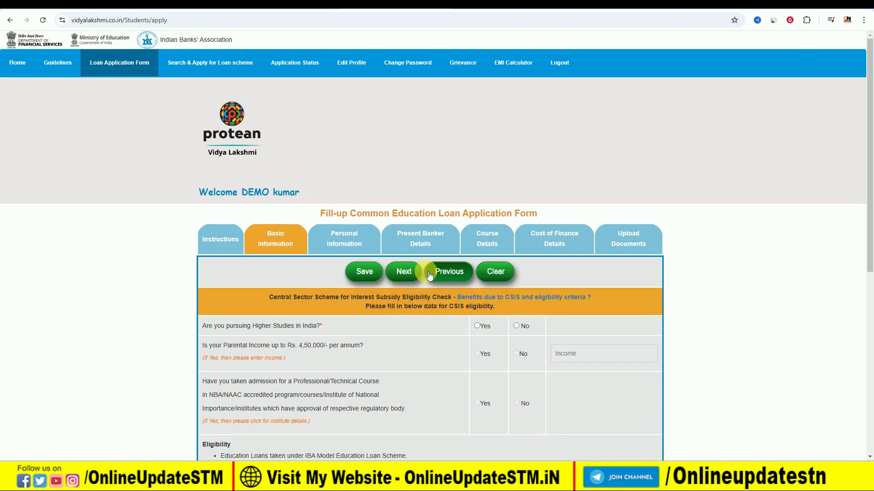
{"action": "scroll", "coordinate": [401, 331], "scroll_direction": "down", "scroll_amount": 1}
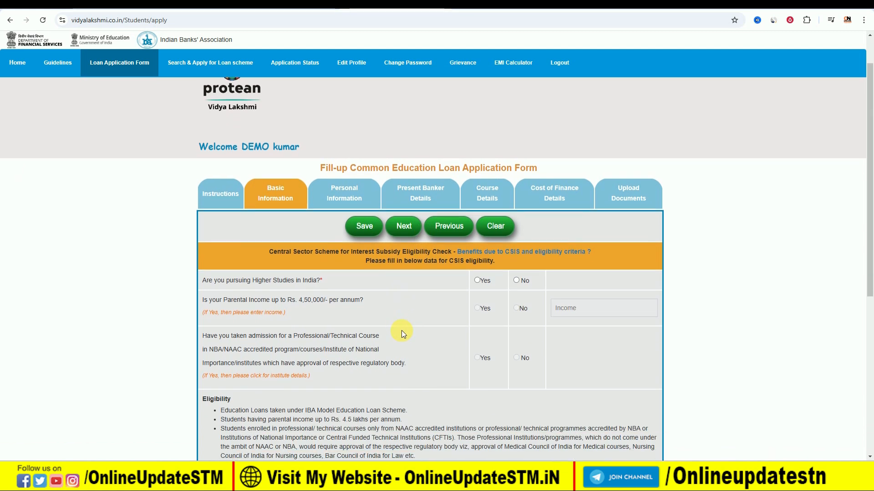
{"action": "scroll", "coordinate": [401, 332], "scroll_direction": "down", "scroll_amount": 2}
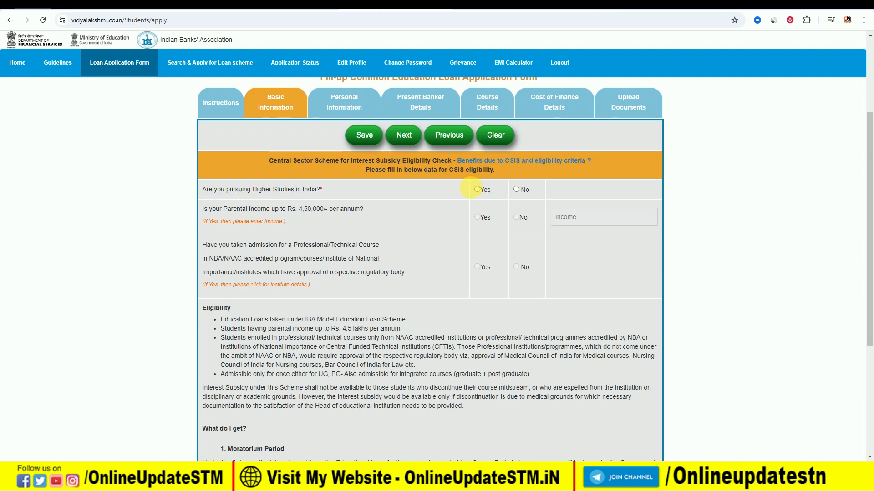
{"action": "left_click", "coordinate": [477, 190]}
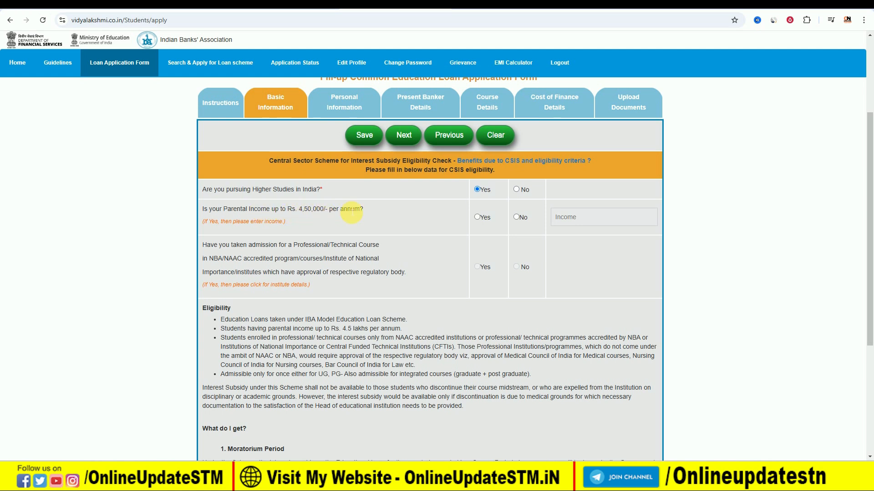
{"action": "left_click", "coordinate": [477, 218]}
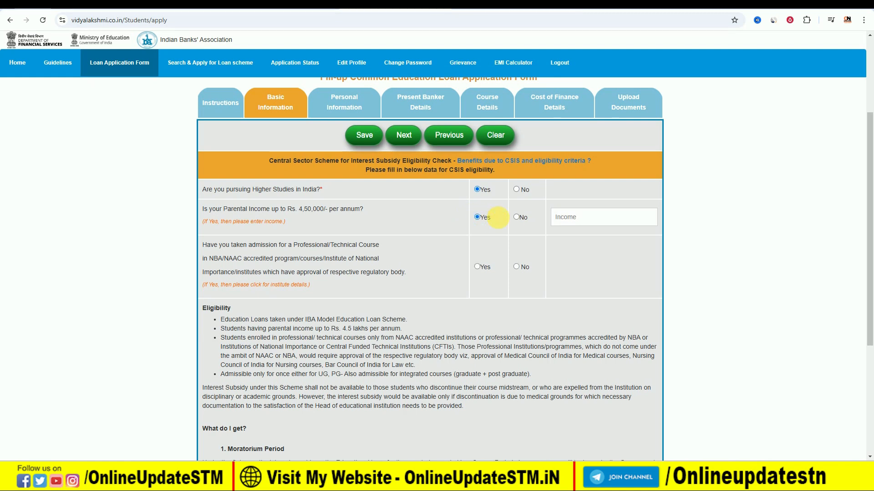
{"action": "left_click", "coordinate": [517, 218]}
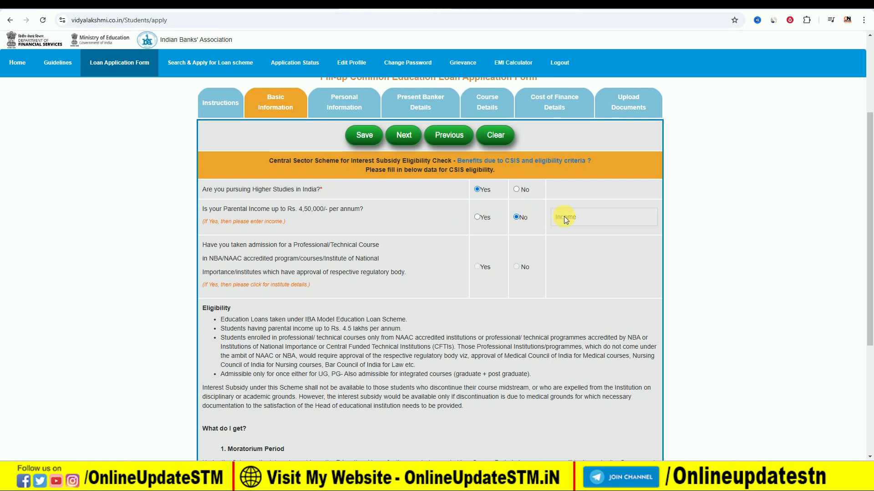
- Change the answer on parental income up to Rs. 4,50,000 to Yes and enter 120000 as the income
{"action": "left_click", "coordinate": [477, 217]}
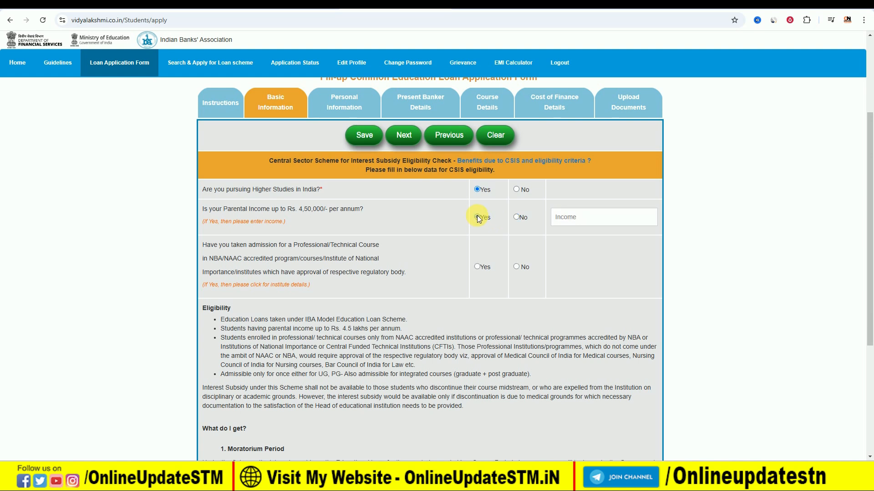
{"action": "left_click", "coordinate": [564, 222]}
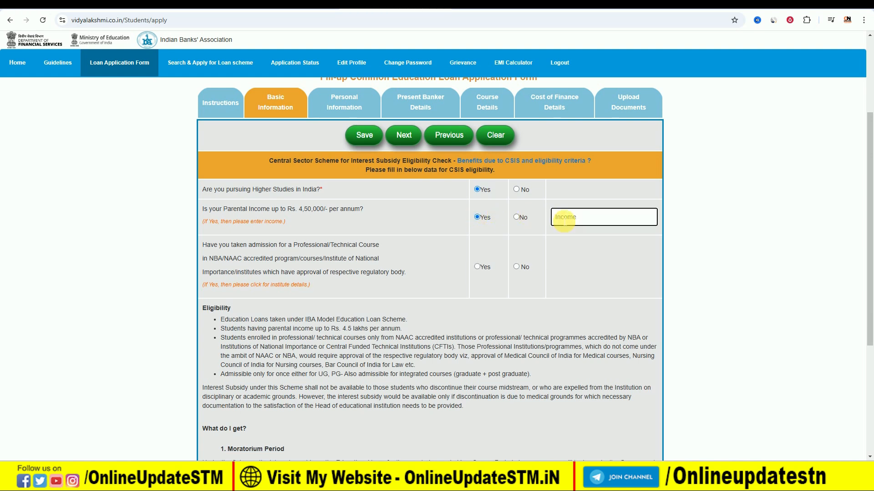
{"action": "type", "text": "2"}
{"action": "type", "text": "20"}
{"action": "key", "text": "BackSpace"}
{"action": "key", "text": "BackSpace"}
{"action": "key", "text": "BackSpace"}
{"action": "type", "text": "120000"}
- Answer Yes to the professional/technical course admission question and search Haryana institutes for "college" in the institute details window
{"action": "left_click", "coordinate": [477, 266]}
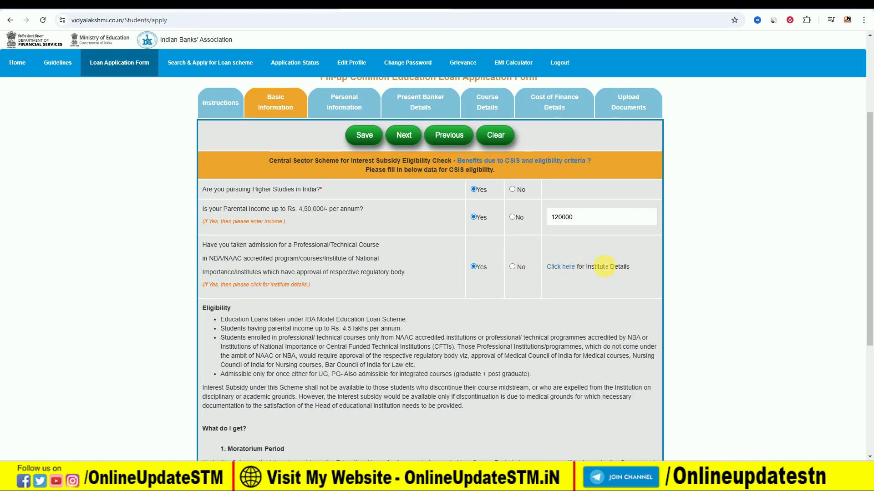
{"action": "left_click", "coordinate": [564, 268]}
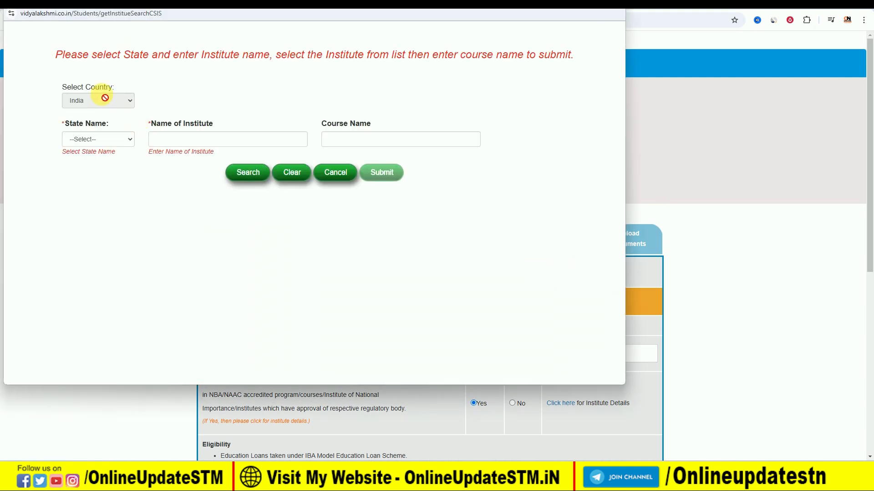
{"action": "left_click", "coordinate": [105, 136]}
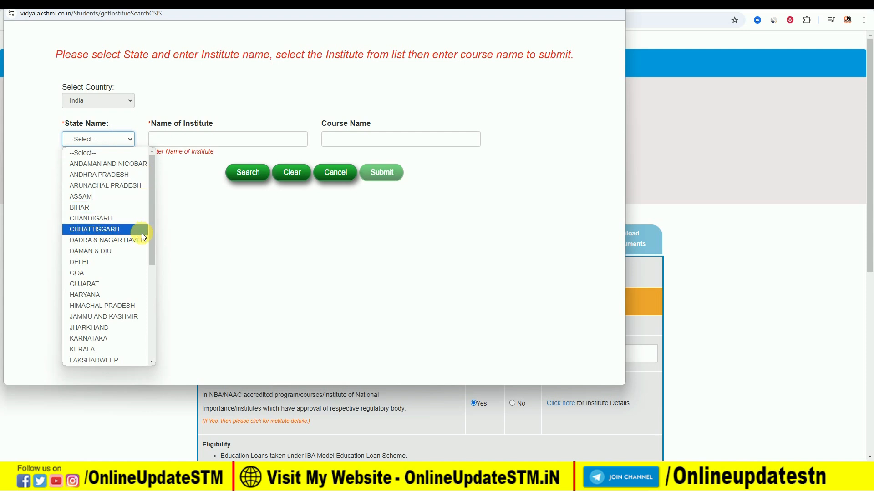
{"action": "left_click", "coordinate": [114, 295]}
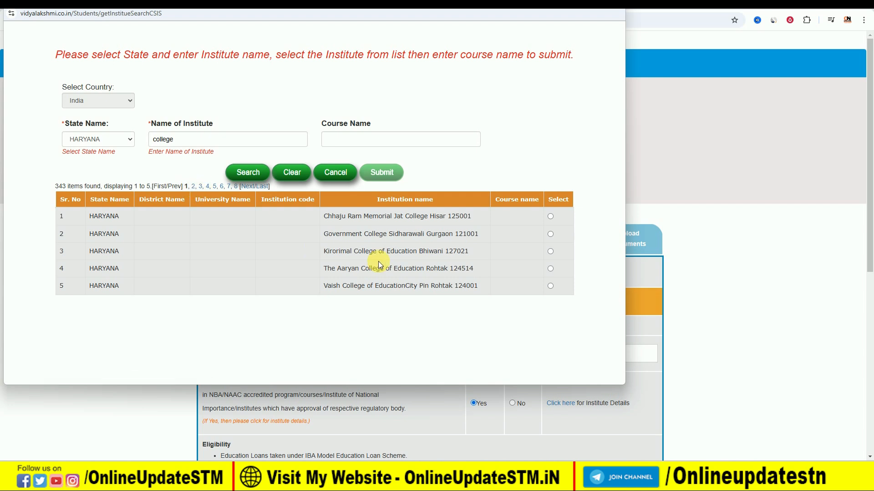
- Choose Government College Tigaon Faridabad on the third page of institute results and submit the selection
{"action": "left_click", "coordinate": [197, 187]}
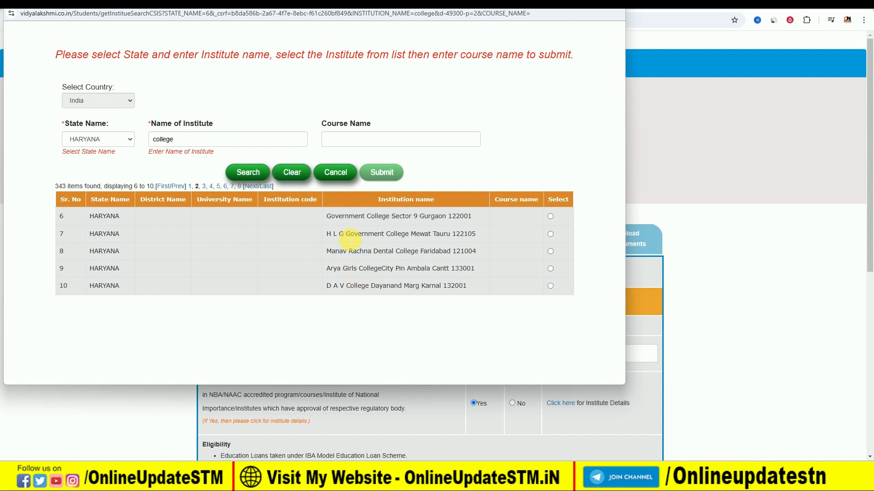
{"action": "left_click", "coordinate": [205, 187]}
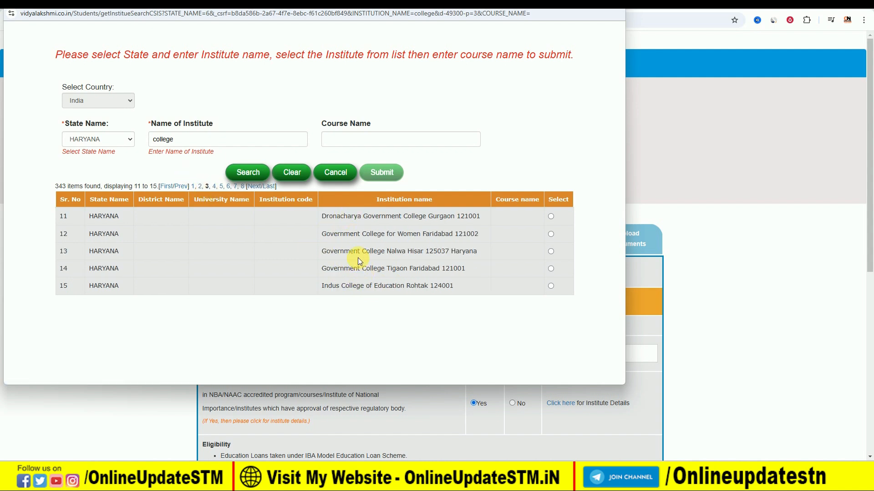
{"action": "left_click", "coordinate": [551, 269]}
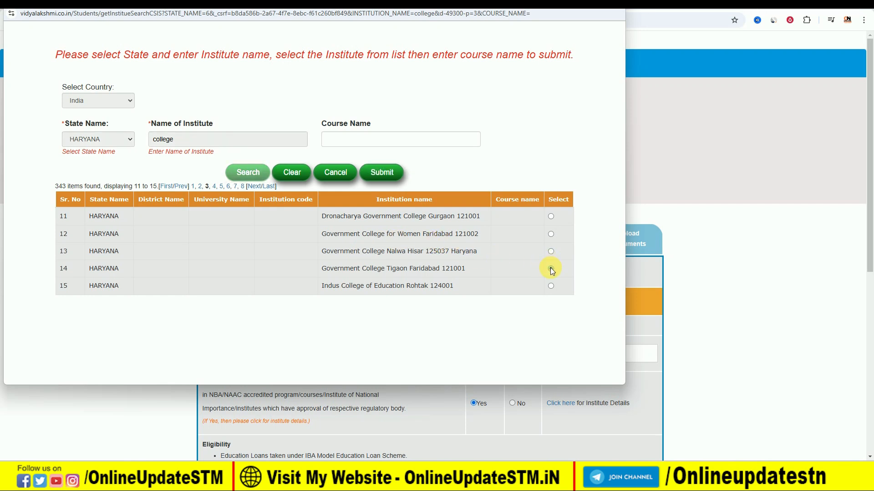
{"action": "left_click", "coordinate": [385, 174]}
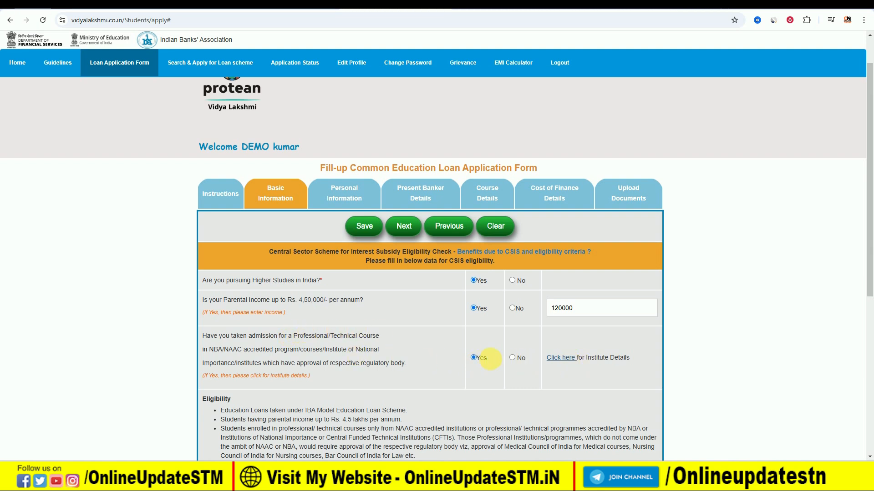
- Answer No to the professional/technical course admission question, save the Basic Information section and dismiss the confirmation
{"action": "left_click", "coordinate": [513, 358]}
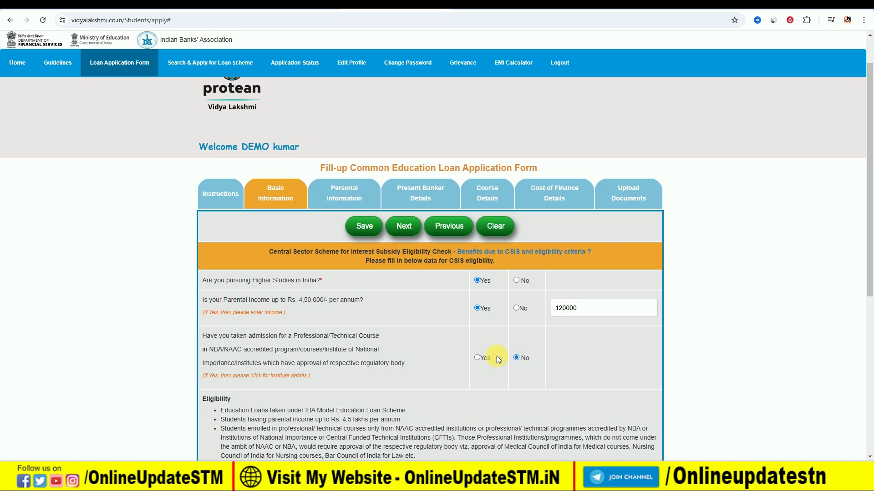
{"action": "scroll", "coordinate": [352, 364], "scroll_direction": "down", "scroll_amount": 6}
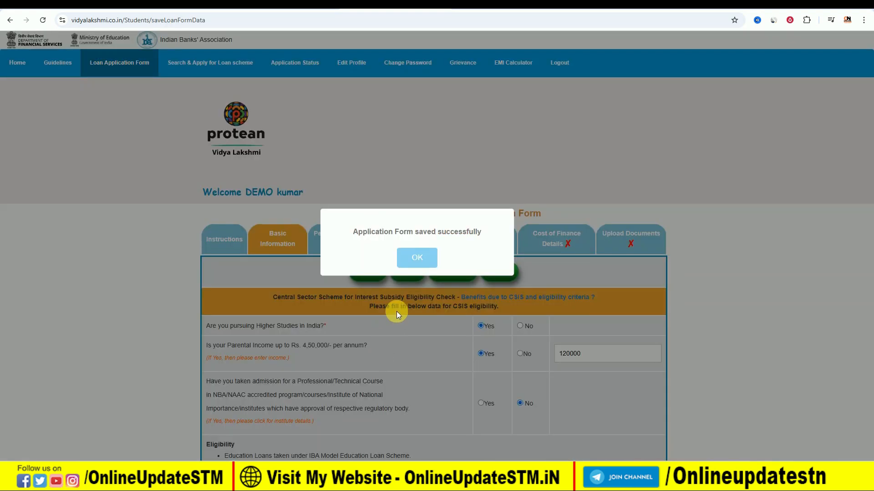
{"action": "left_click", "coordinate": [407, 256]}
- Proceed to the Personal Information section and set the parent/husband title to Mr
{"action": "scroll", "coordinate": [655, 292], "scroll_direction": "down", "scroll_amount": 6}
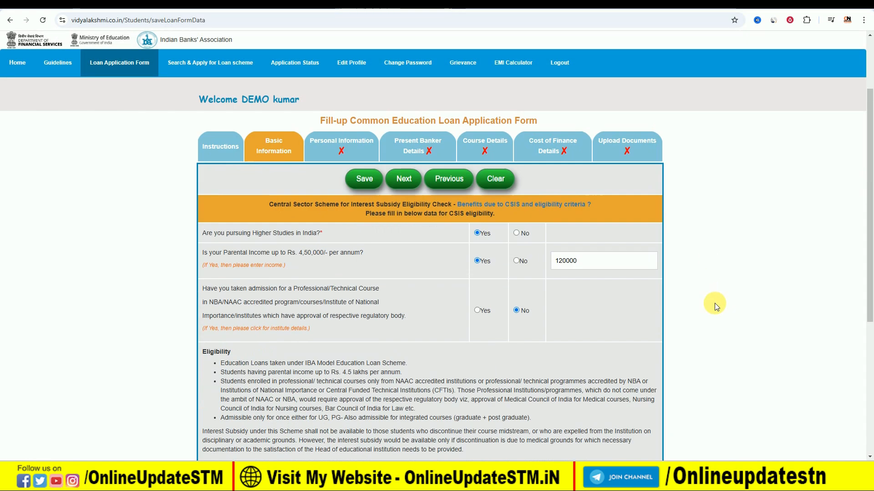
{"action": "scroll", "coordinate": [654, 291], "scroll_direction": "up", "scroll_amount": 2}
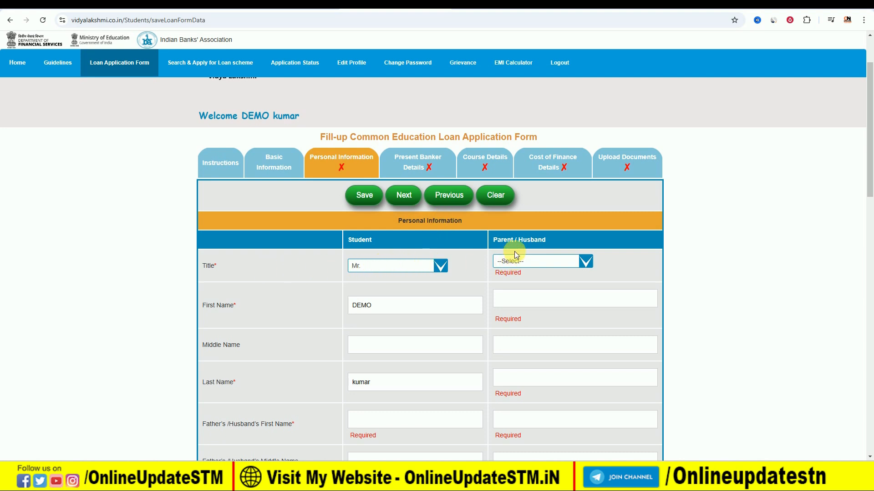
{"action": "left_click", "coordinate": [523, 260]}
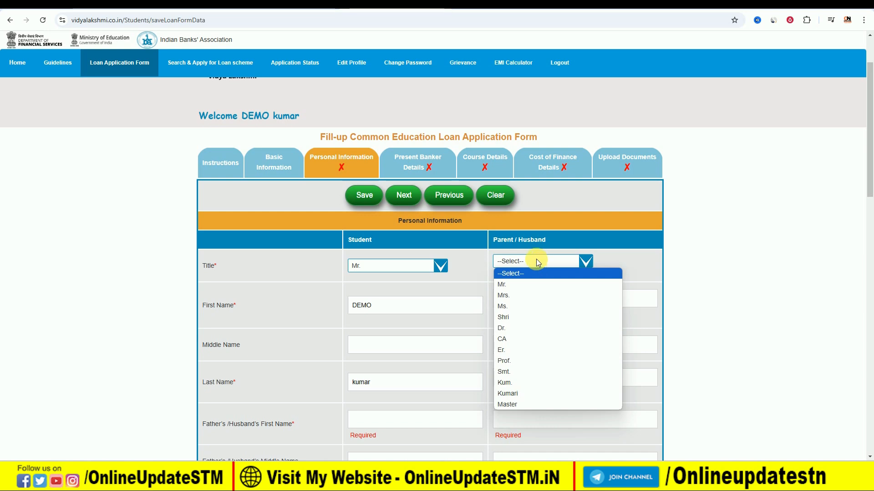
{"action": "left_click", "coordinate": [519, 285]}
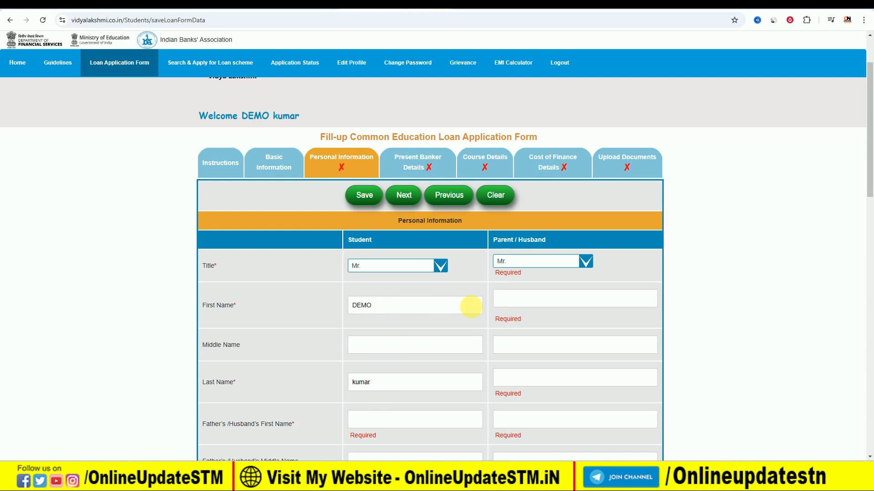
{"action": "left_click", "coordinate": [521, 300]}
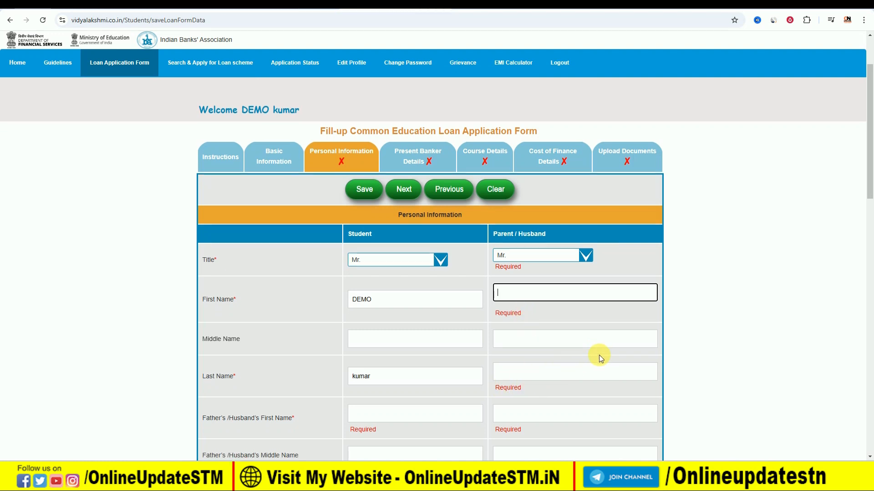
- Fill in the student's date of birth using the calendar's year, month and day
{"action": "scroll", "coordinate": [599, 357], "scroll_direction": "down", "scroll_amount": 6}
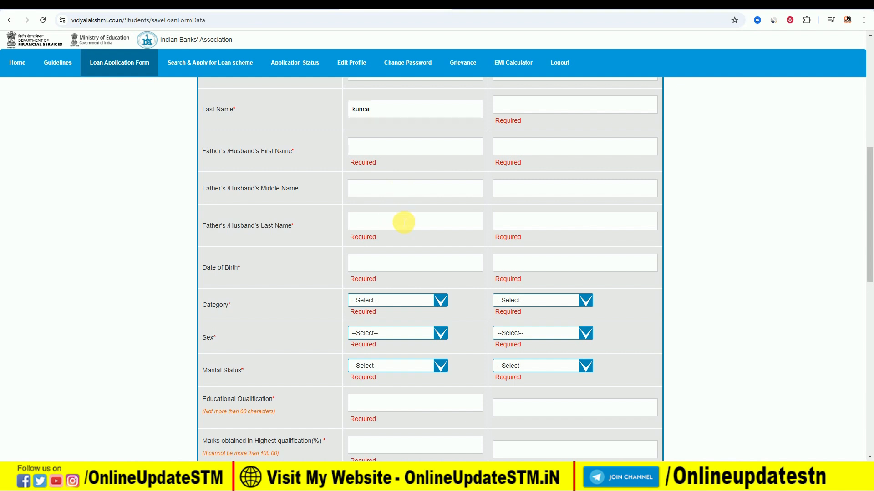
{"action": "scroll", "coordinate": [403, 222], "scroll_direction": "down", "scroll_amount": 1}
{"action": "left_click", "coordinate": [392, 223]}
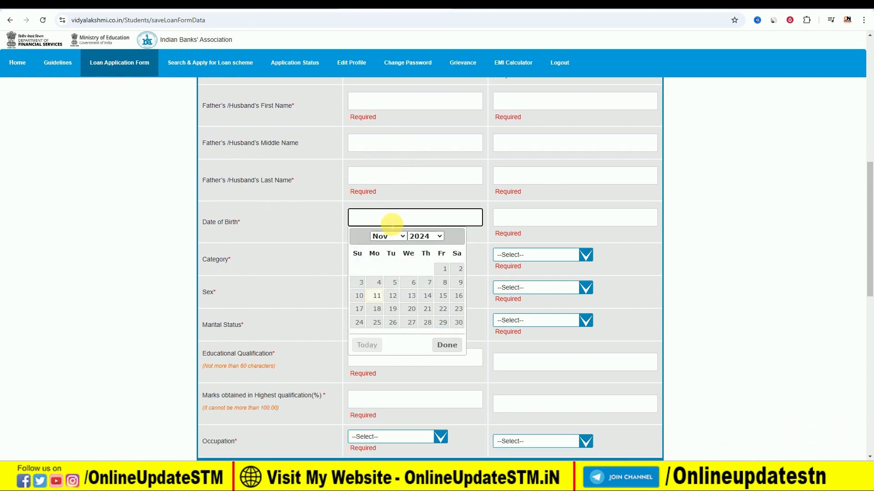
{"action": "left_click", "coordinate": [428, 236]}
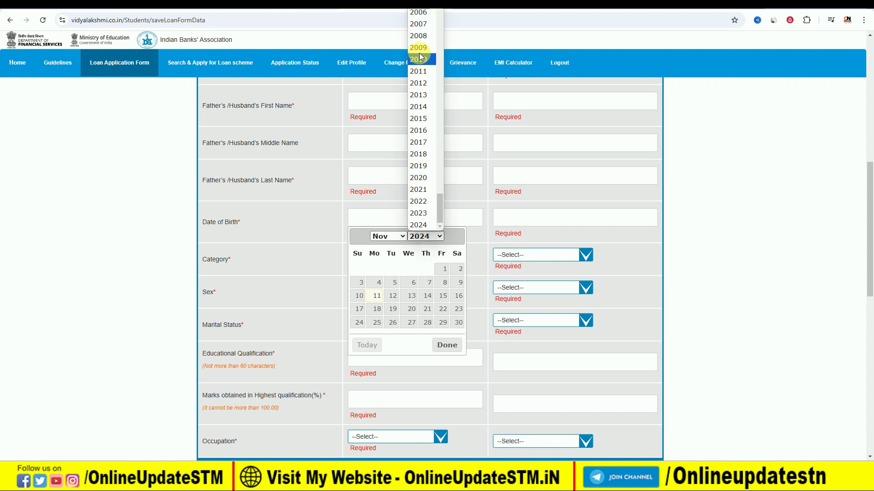
{"action": "scroll", "coordinate": [420, 57], "scroll_direction": "up", "scroll_amount": 5}
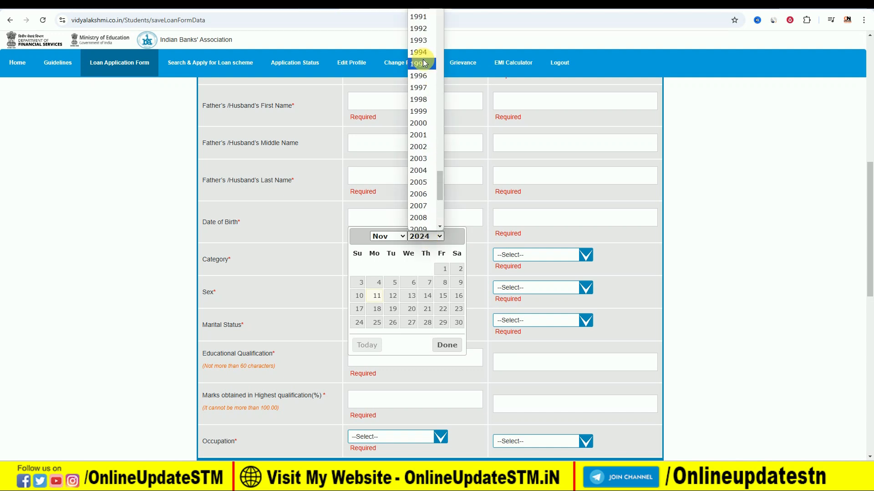
{"action": "left_click", "coordinate": [424, 125]}
{"action": "left_click", "coordinate": [381, 236]}
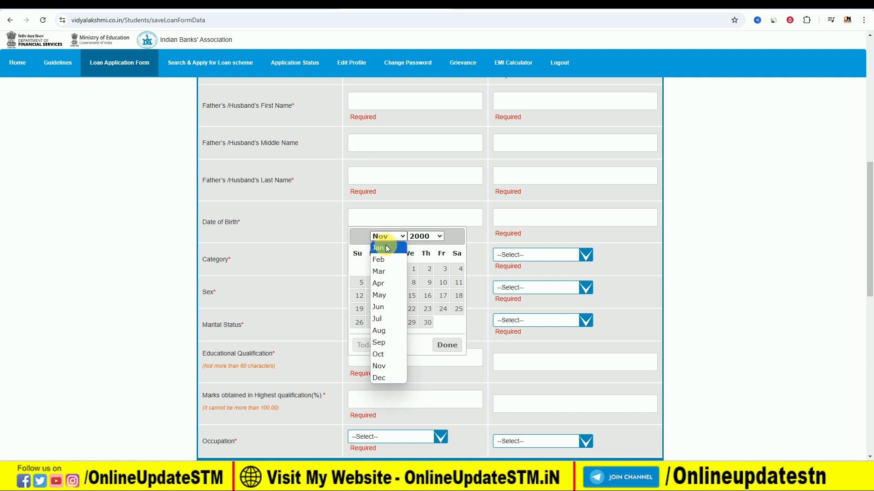
{"action": "left_click", "coordinate": [387, 245]}
{"action": "left_click", "coordinate": [460, 269]}
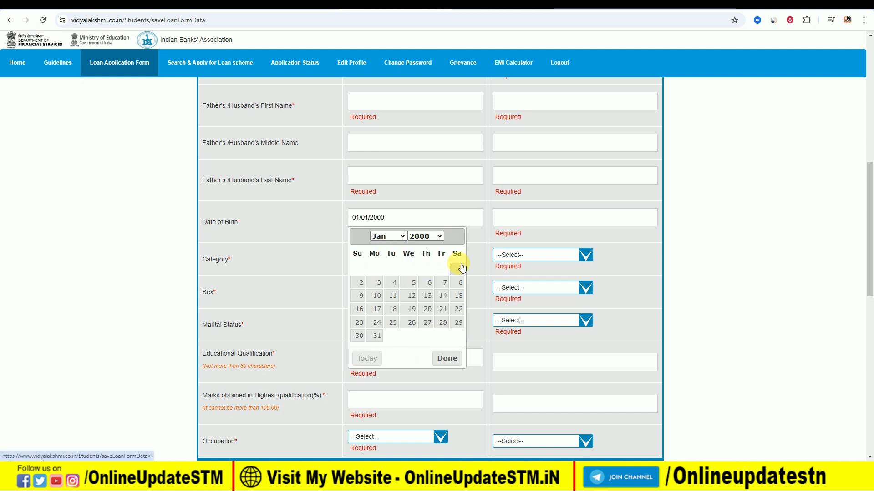
- Set the category to OBC for both the student and the parent
{"action": "scroll", "coordinate": [468, 213], "scroll_direction": "down", "scroll_amount": 1}
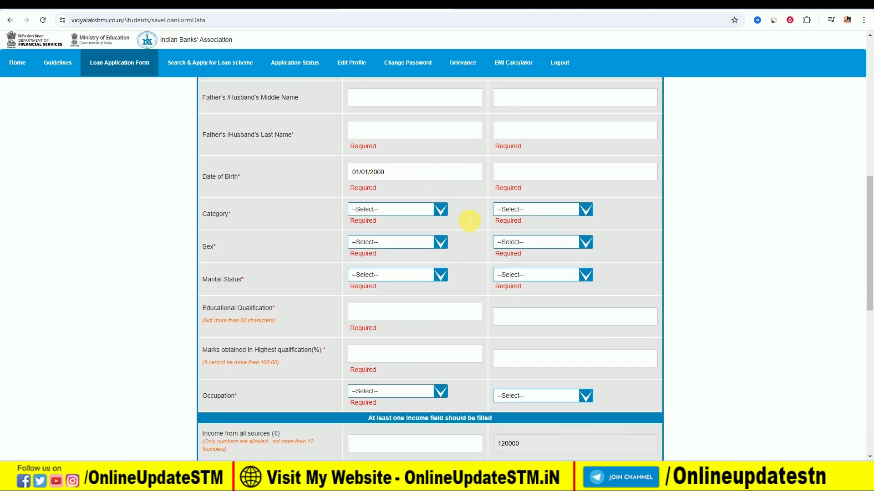
{"action": "scroll", "coordinate": [468, 213], "scroll_direction": "down", "scroll_amount": 1}
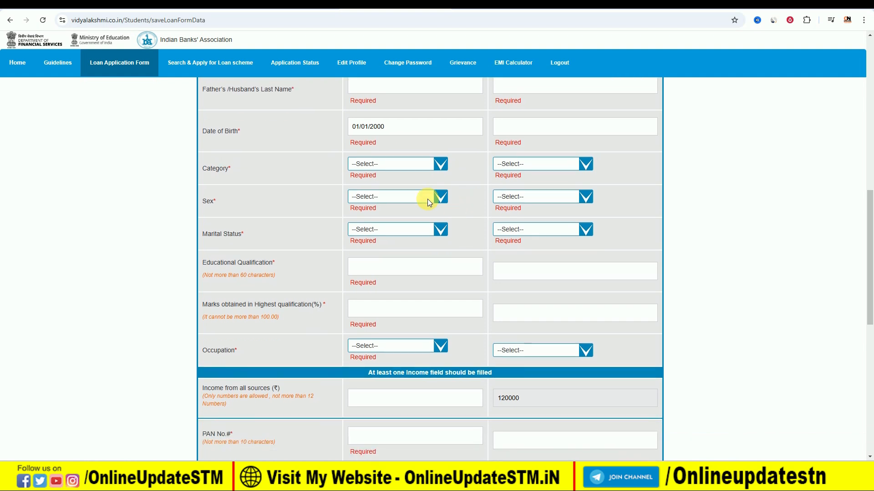
{"action": "left_click", "coordinate": [411, 165]}
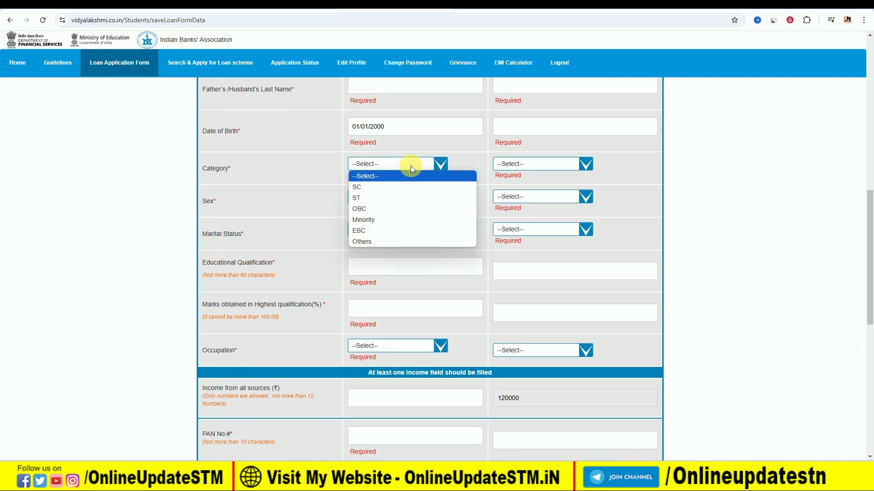
{"action": "left_click", "coordinate": [409, 208]}
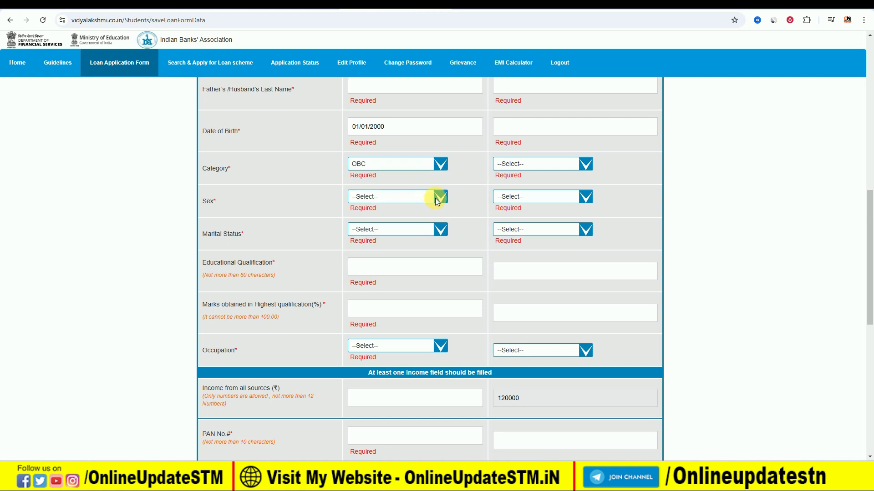
{"action": "left_click", "coordinate": [518, 165]}
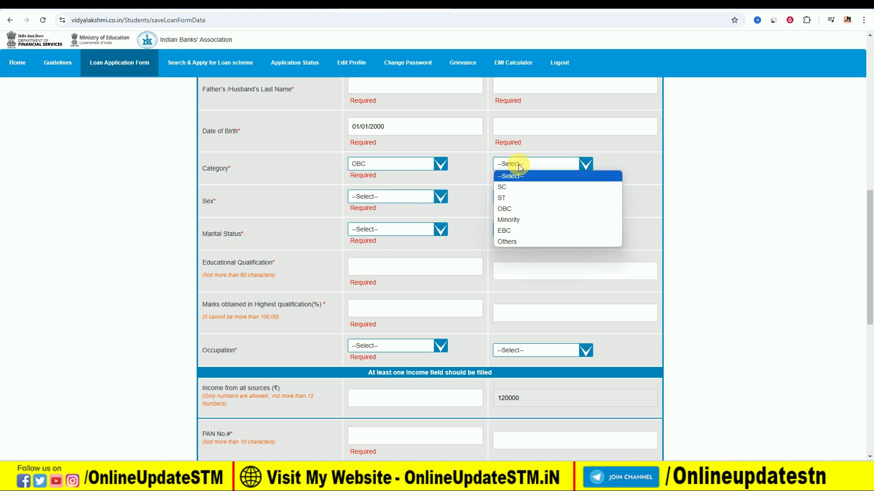
{"action": "left_click", "coordinate": [506, 208]}
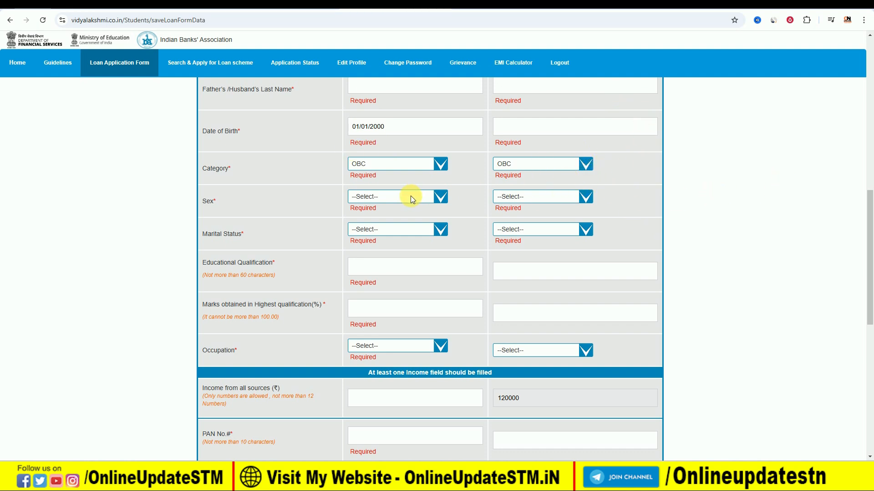
- Set the sex to Male for both the student and the parent
{"action": "left_click", "coordinate": [370, 195]}
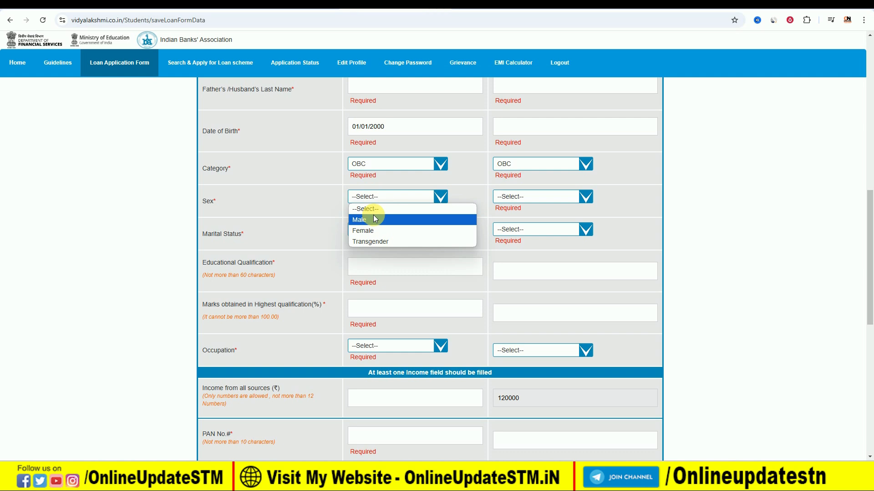
{"action": "left_click", "coordinate": [373, 215]}
{"action": "left_click", "coordinate": [528, 196]}
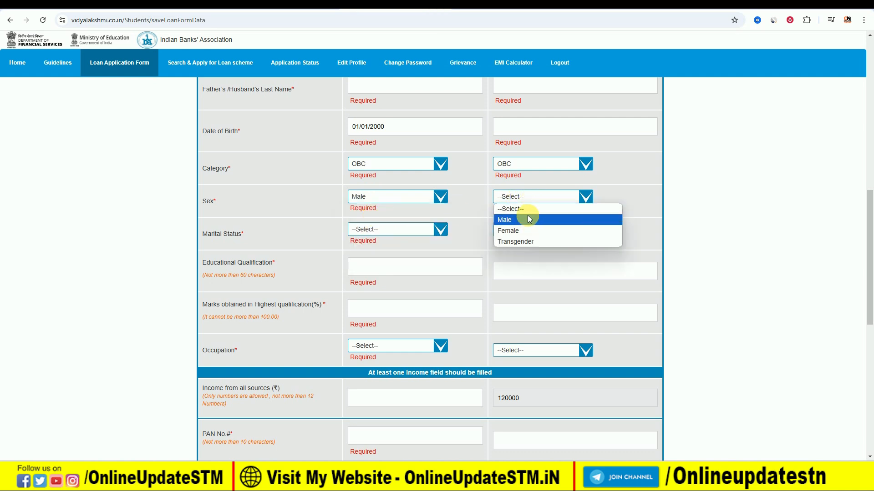
{"action": "left_click", "coordinate": [528, 219]}
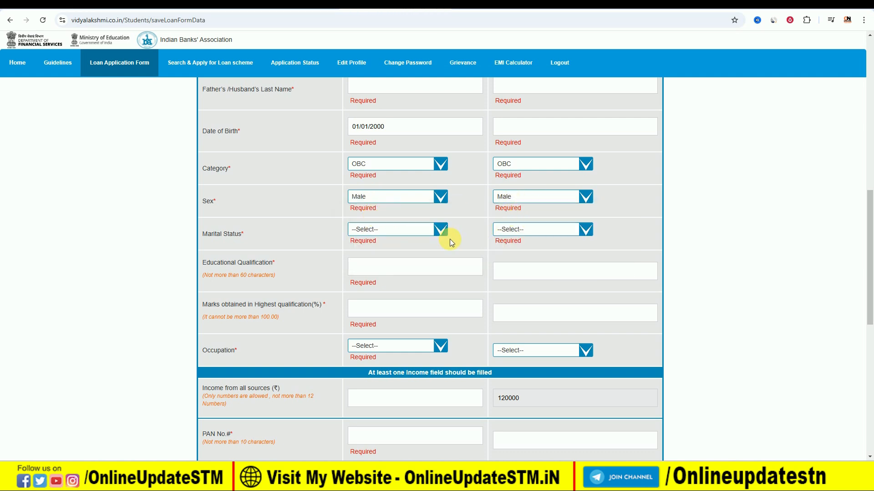
- Set marital status to Single for the student and Married for the parent, and enter 10th,12th as the student's educational qualification
{"action": "left_click", "coordinate": [361, 230]}
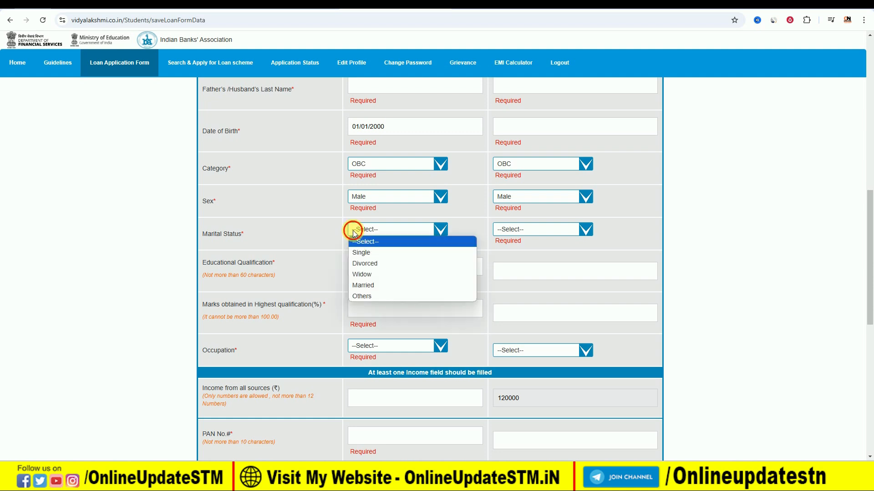
{"action": "left_click", "coordinate": [360, 253]}
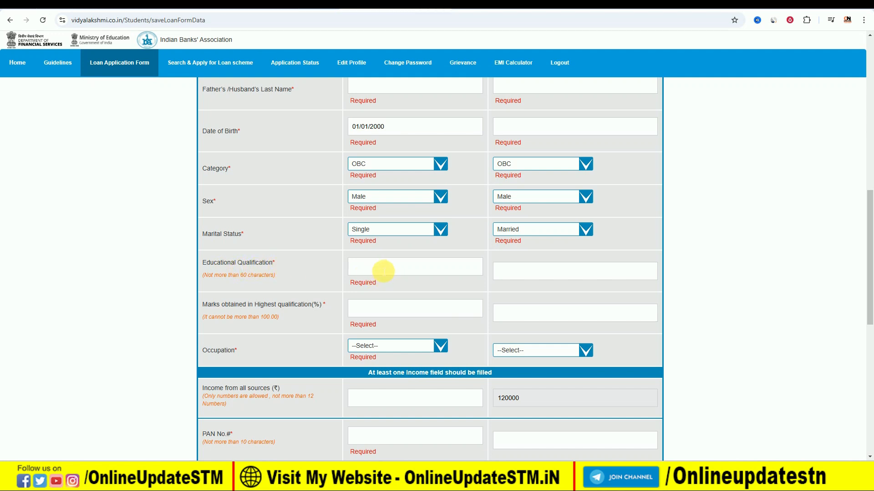
{"action": "left_click", "coordinate": [368, 268]}
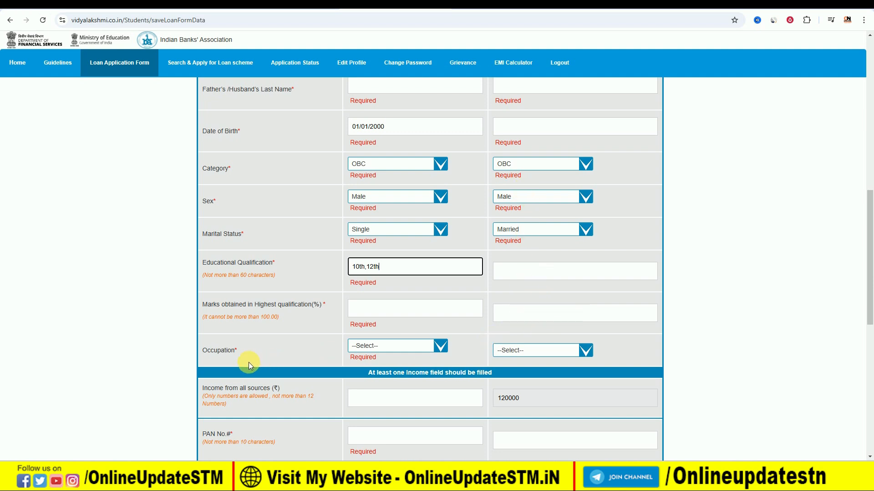
- Set the occupation to Student for the student and Business for the parent
{"action": "left_click", "coordinate": [380, 352]}
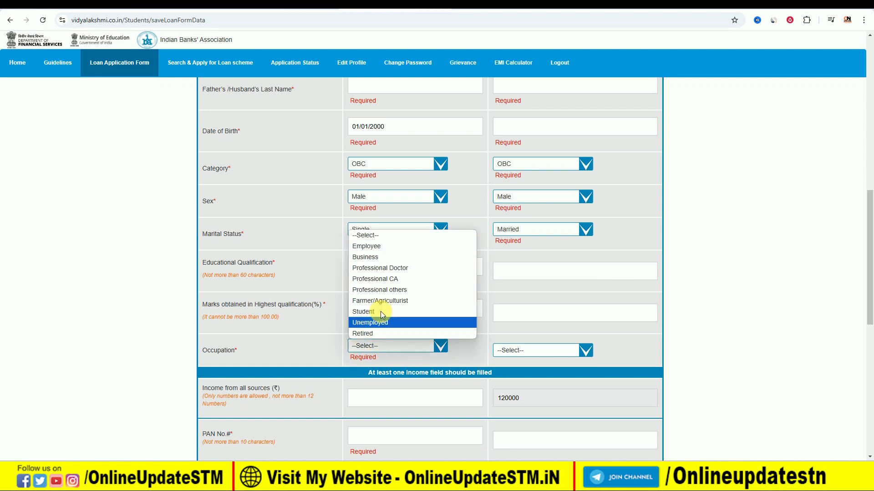
{"action": "left_click", "coordinate": [382, 312]}
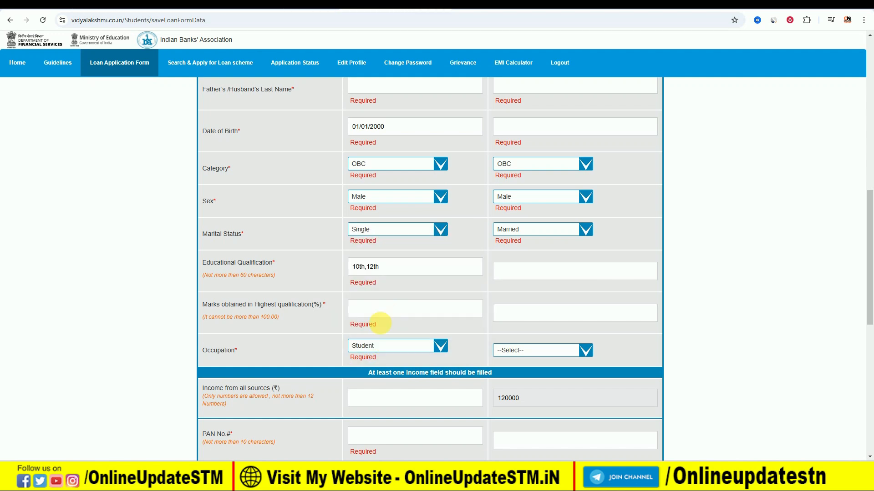
{"action": "left_click", "coordinate": [529, 346]}
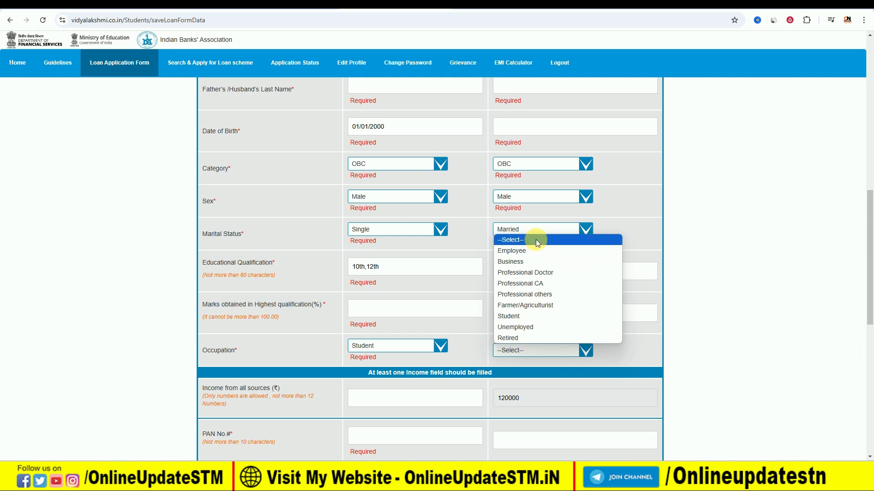
{"action": "left_click", "coordinate": [536, 261]}
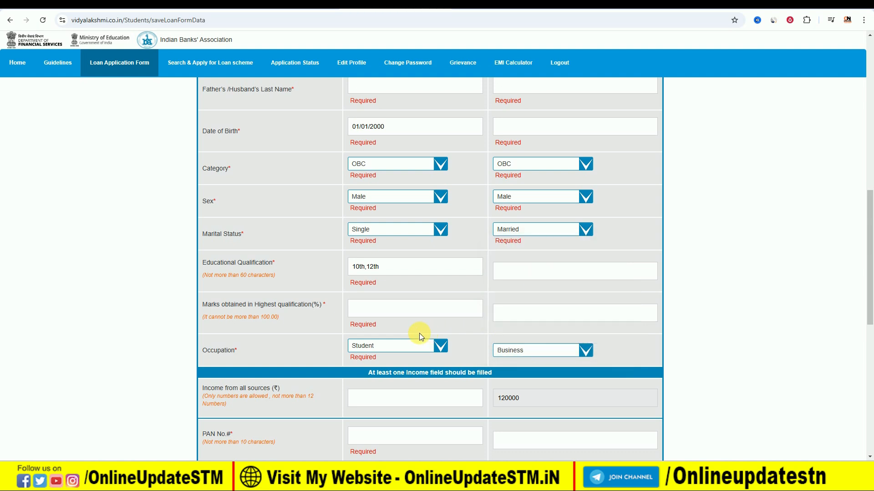
- Set the state to Bihar for both the student and the parent
{"action": "scroll", "coordinate": [409, 331], "scroll_direction": "down", "scroll_amount": 2}
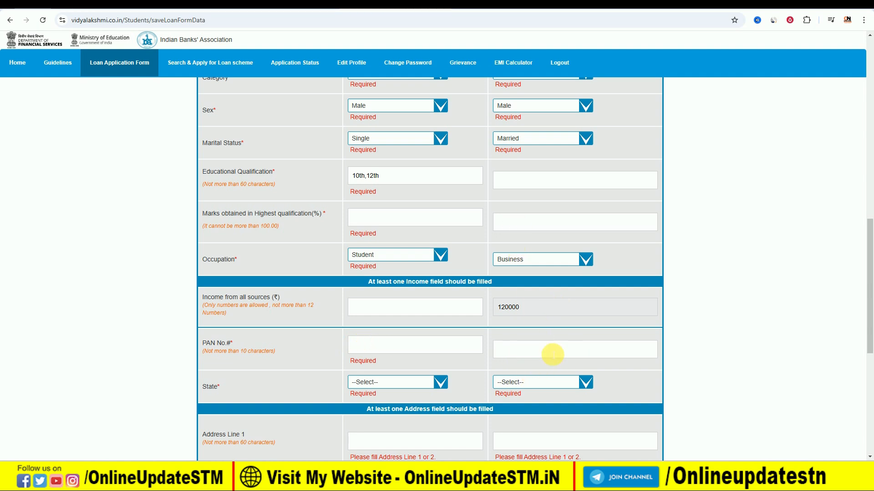
{"action": "left_click", "coordinate": [381, 383]}
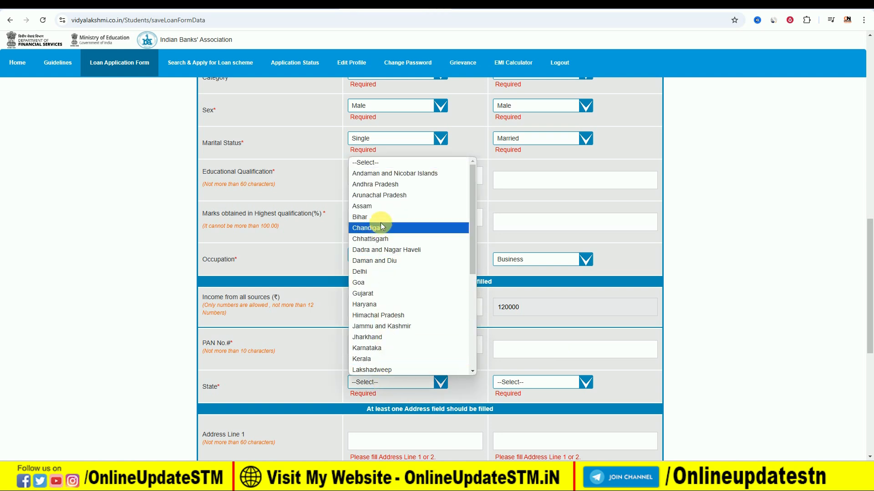
{"action": "key", "text": "Escape"}
{"action": "left_click", "coordinate": [531, 382]}
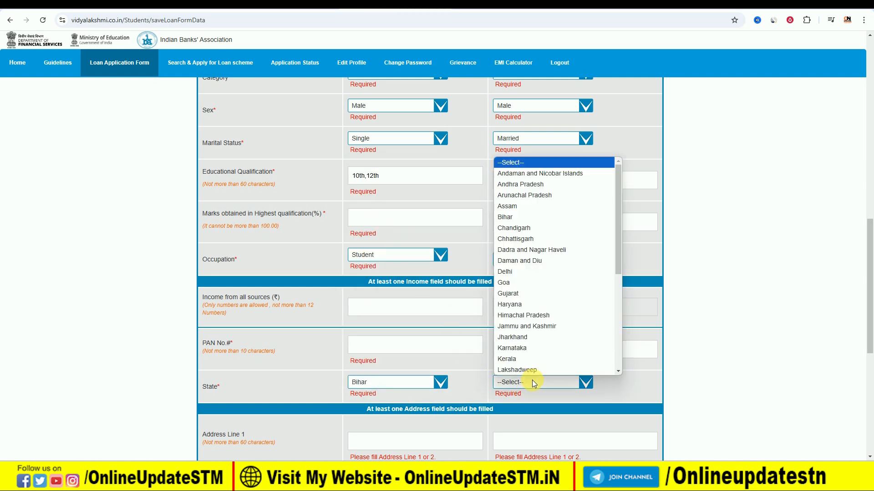
{"action": "left_click", "coordinate": [523, 217]}
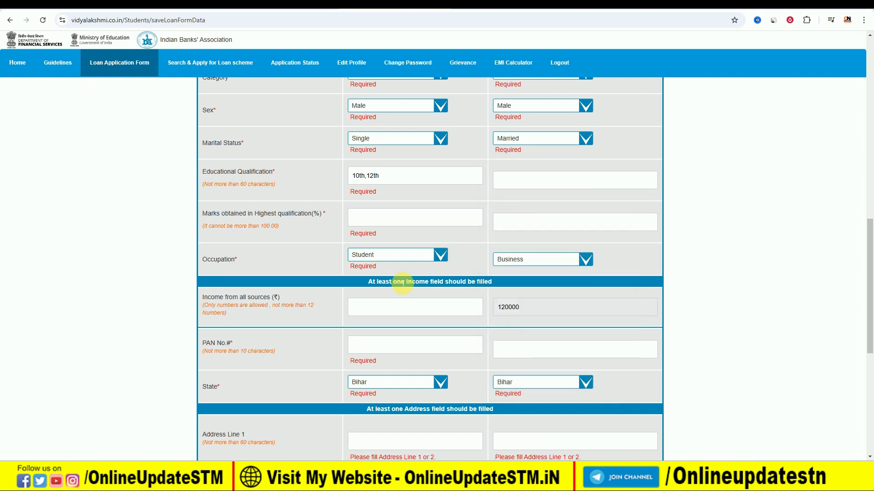
- Go through the remaining address and contact fields and proceed to the Present Banker Details section
{"action": "scroll", "coordinate": [403, 283], "scroll_direction": "down", "scroll_amount": 3}
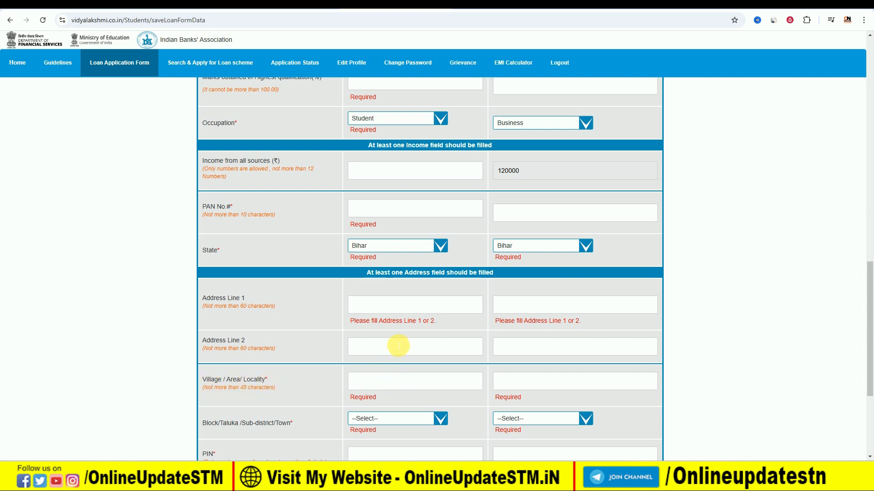
{"action": "scroll", "coordinate": [398, 346], "scroll_direction": "down", "scroll_amount": 2}
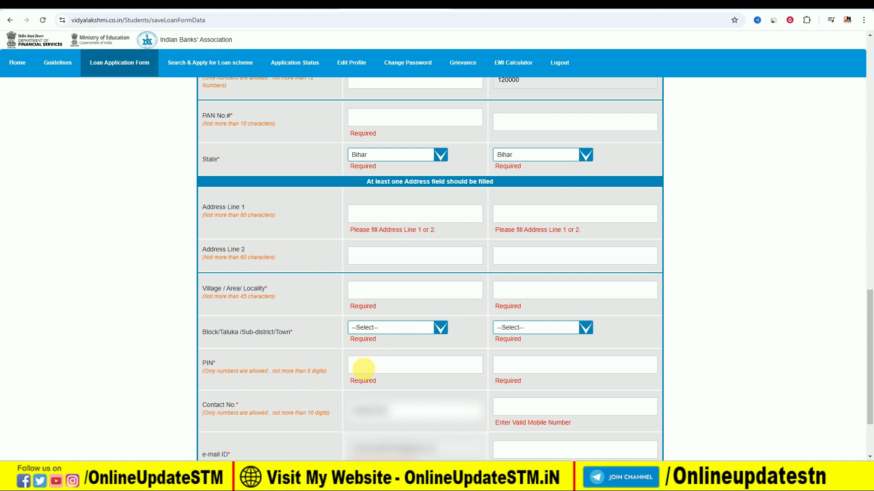
{"action": "scroll", "coordinate": [365, 366], "scroll_direction": "down", "scroll_amount": 2}
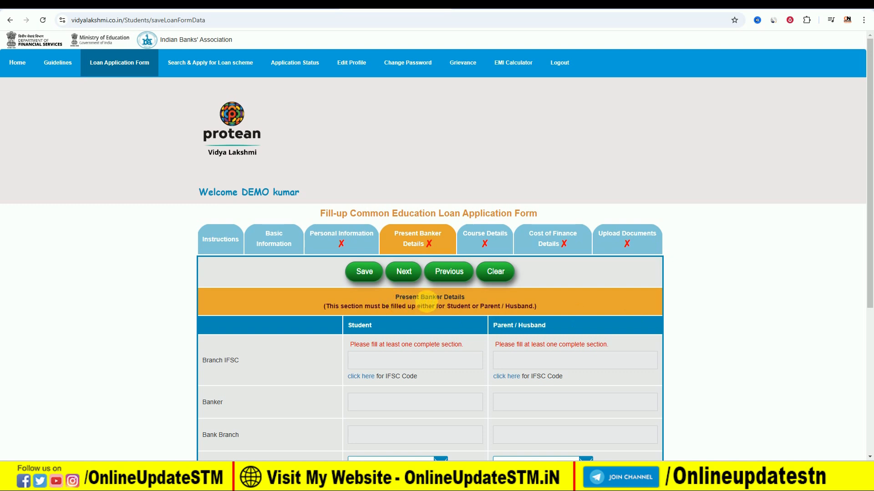
- Look up the student's bank branch with state bank of india, sitamarhi, dostia and IFSC SBIN0008384, and submit the matching branch
{"action": "scroll", "coordinate": [367, 310], "scroll_direction": "down", "scroll_amount": 1}
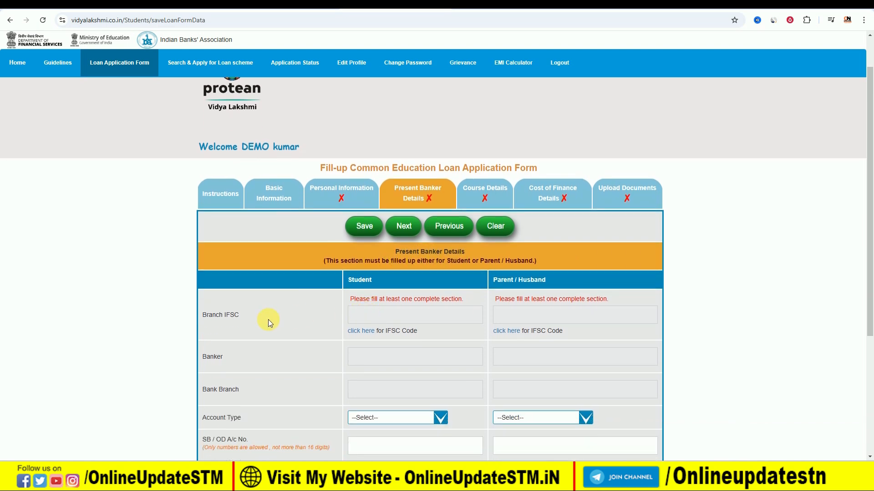
{"action": "left_click", "coordinate": [365, 332]}
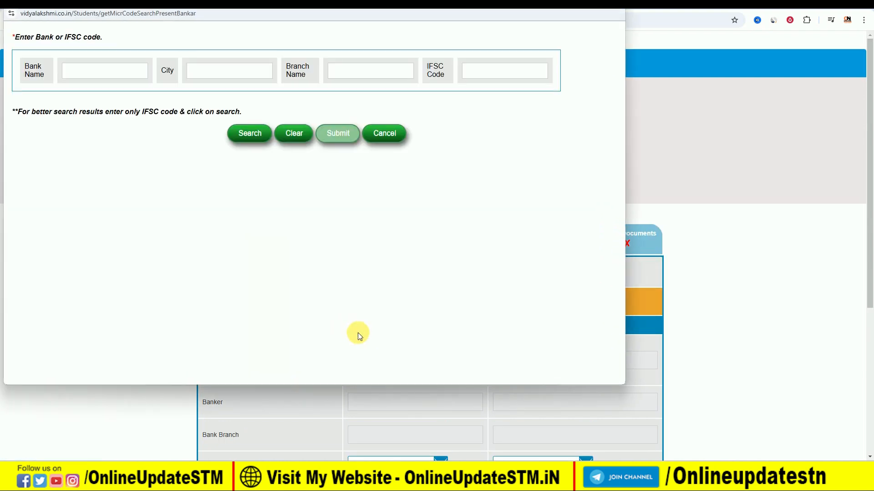
{"action": "left_click", "coordinate": [91, 74]}
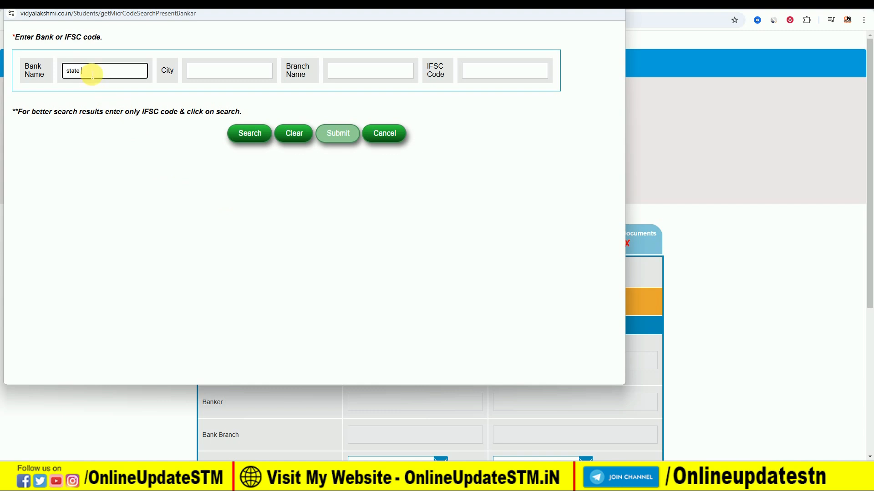
{"action": "type", "text": "state"}
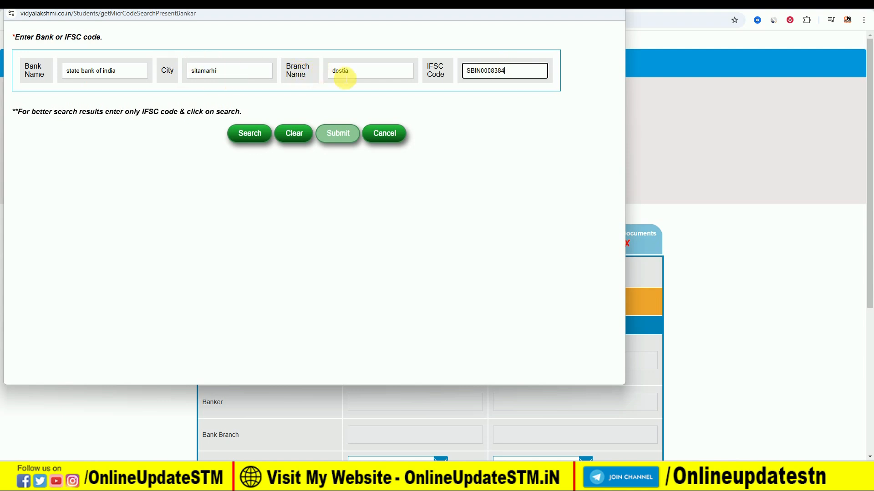
{"action": "left_click", "coordinate": [239, 137]}
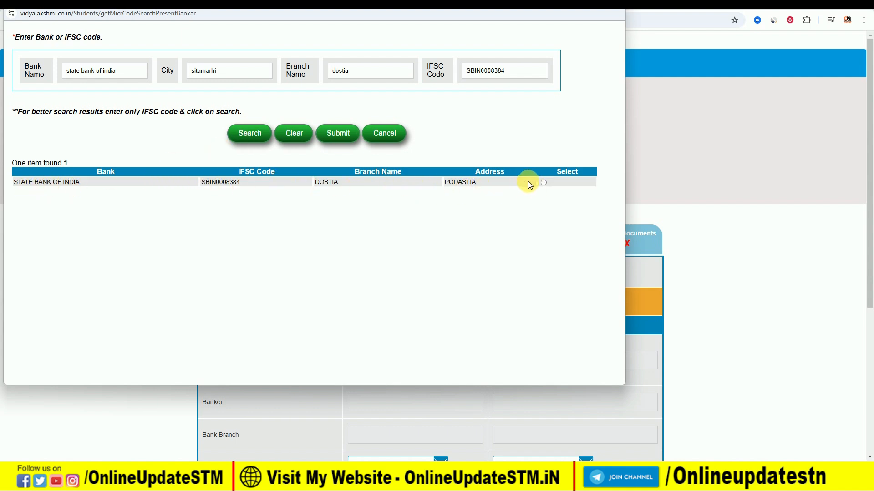
{"action": "left_click", "coordinate": [337, 133]}
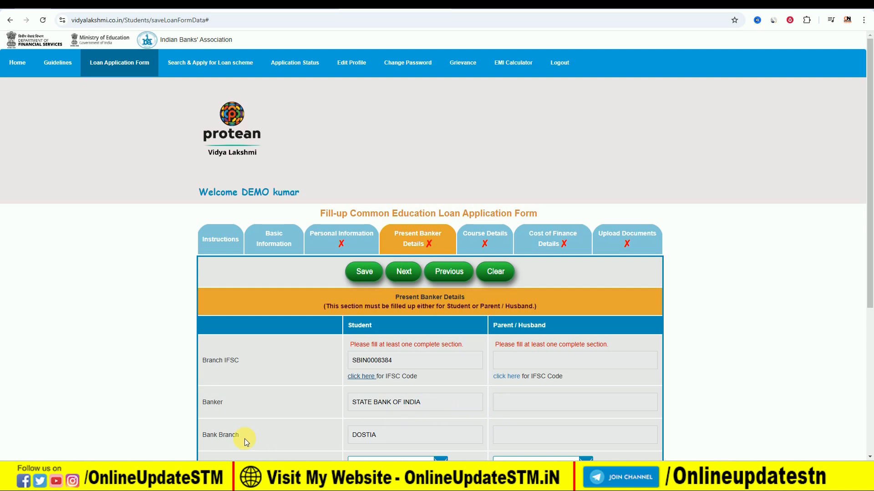
- Set the student's bank account type to Savings Account
{"action": "scroll", "coordinate": [473, 416], "scroll_direction": "down", "scroll_amount": 5}
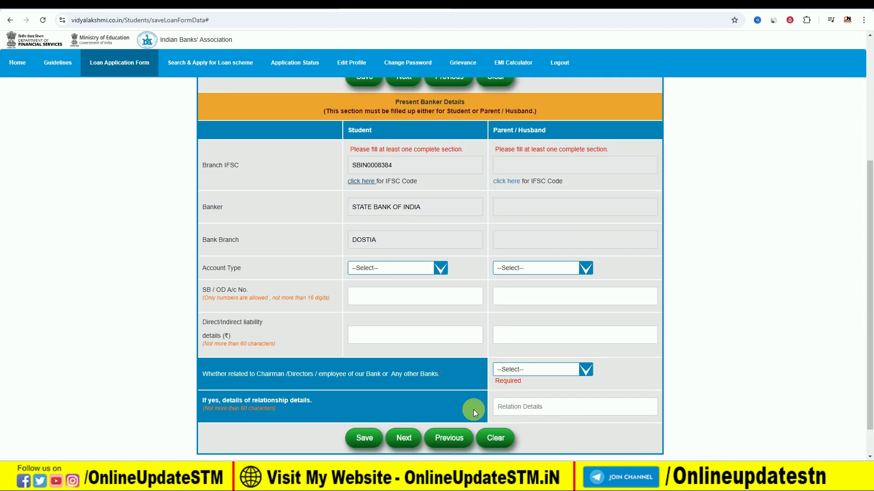
{"action": "left_click", "coordinate": [402, 231]}
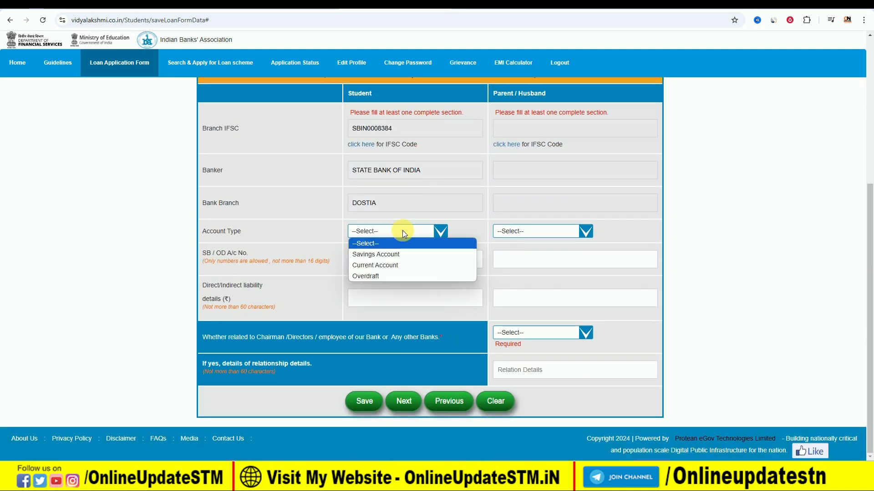
{"action": "left_click", "coordinate": [402, 254]}
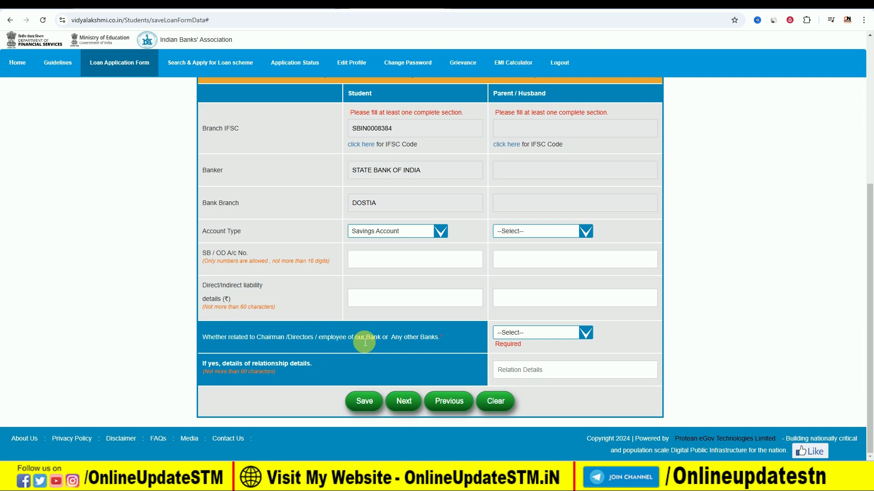
- Try the No and Yes answers for whether the applicant is related to a bank's Chairman, directors or employees
{"action": "left_click", "coordinate": [519, 334]}
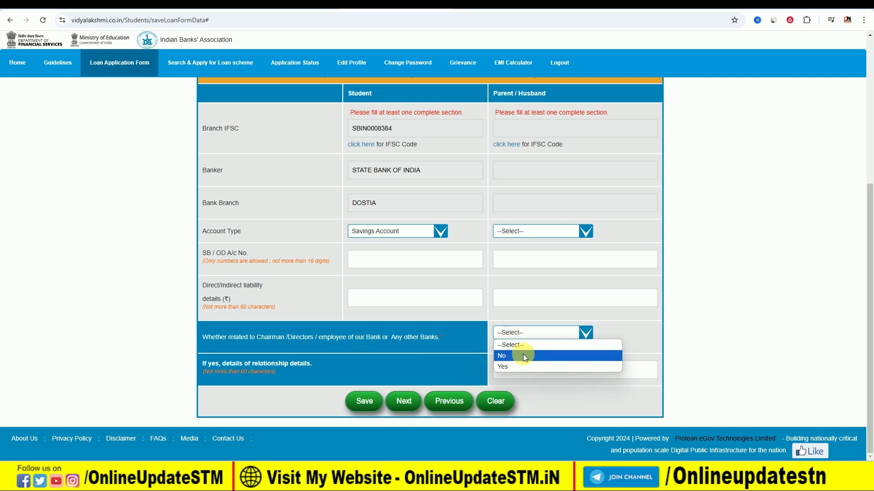
{"action": "left_click", "coordinate": [524, 357]}
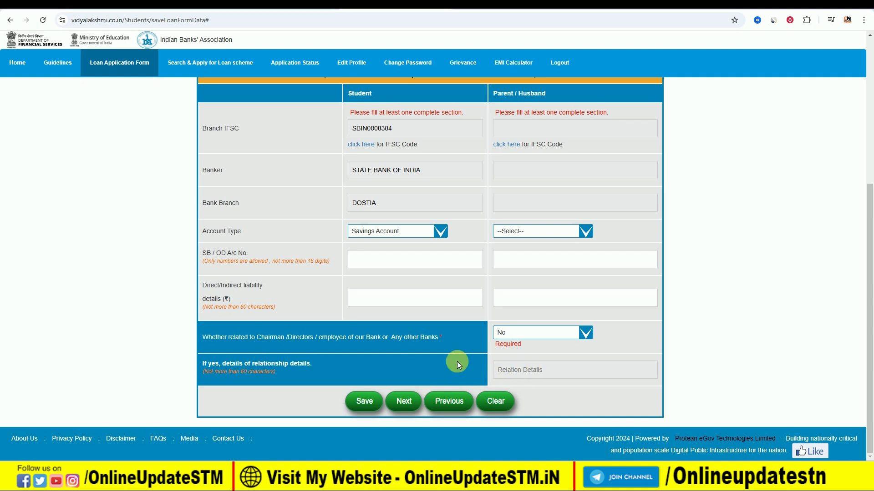
{"action": "left_click", "coordinate": [517, 334]}
{"action": "left_click", "coordinate": [528, 366]}
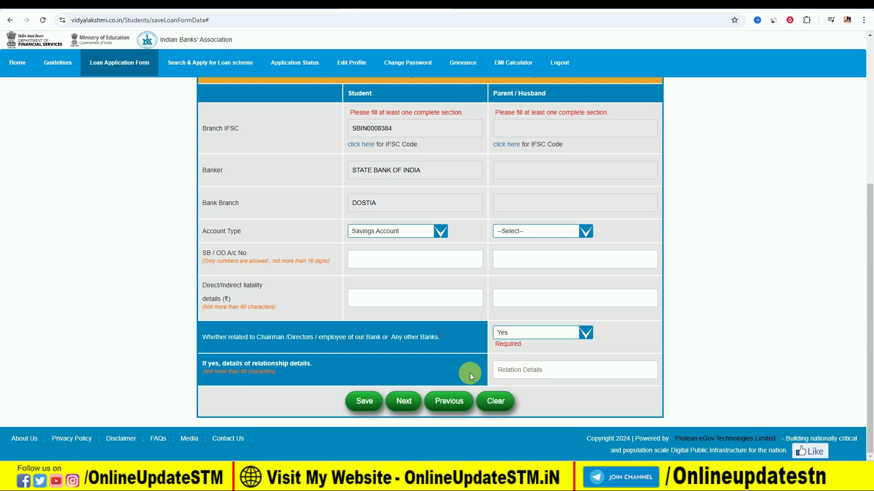
- Answer No to being related to a bank's Chairman, directors or employees and proceed to the Course Details section
{"action": "left_click", "coordinate": [538, 332]}
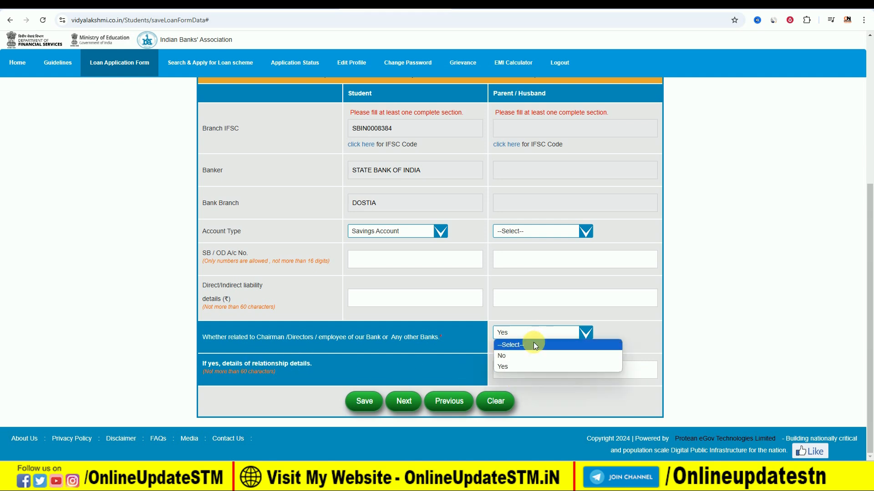
{"action": "left_click", "coordinate": [528, 356]}
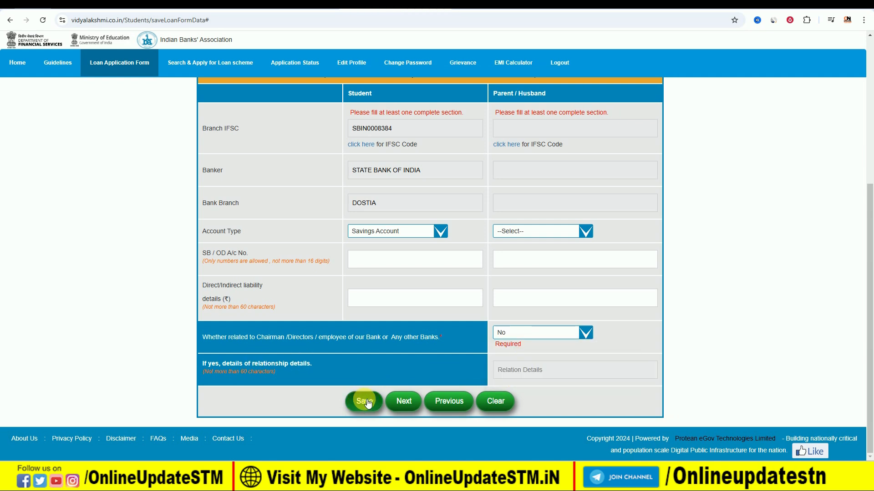
{"action": "left_click", "coordinate": [350, 393]}
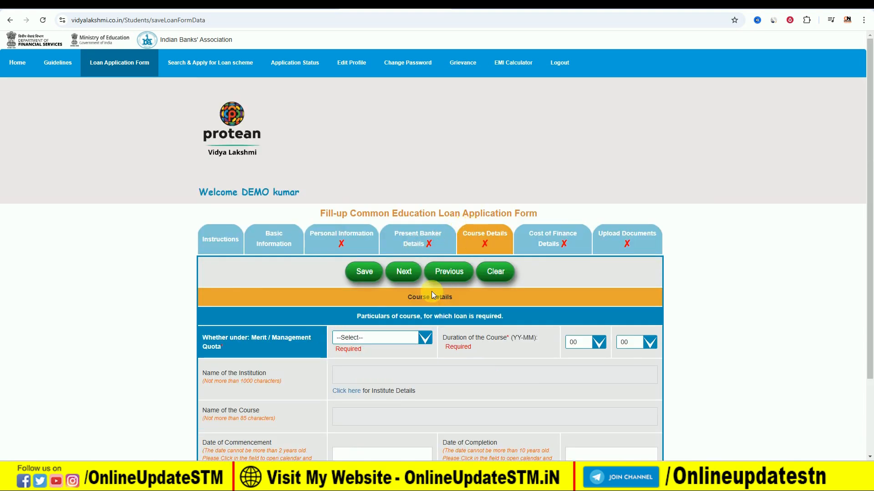
- Set the course's admission quota to Merit
{"action": "scroll", "coordinate": [485, 300], "scroll_direction": "down", "scroll_amount": 2}
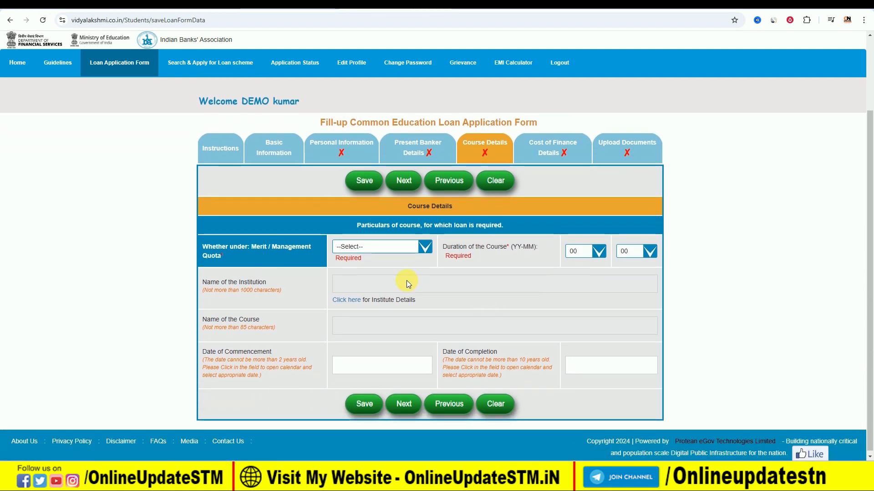
{"action": "left_click", "coordinate": [359, 246]}
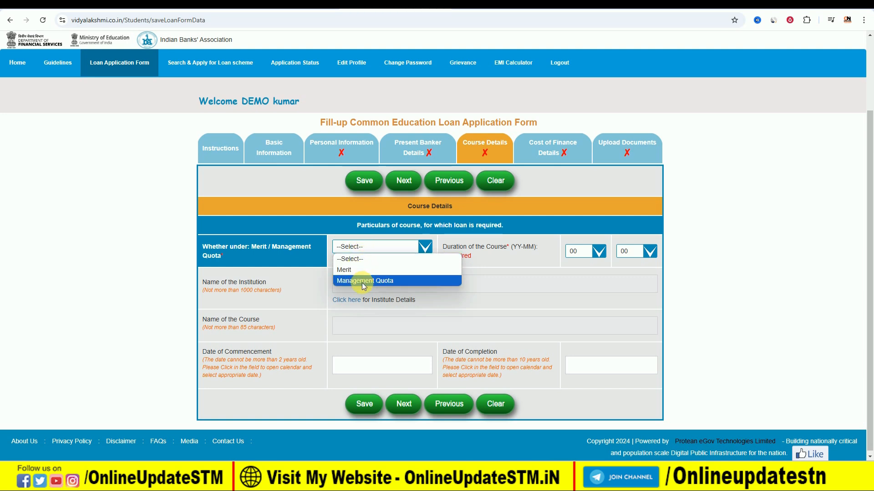
{"action": "left_click", "coordinate": [360, 269]}
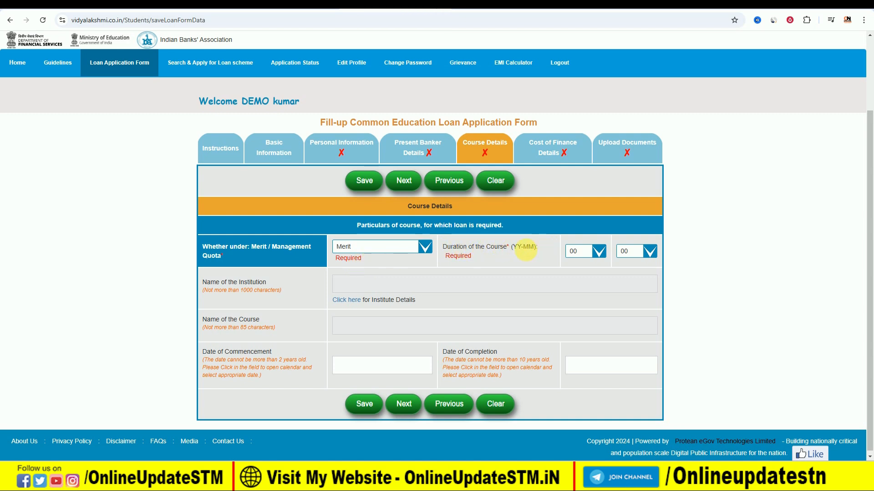
- Set the duration of the course to 04 years and 00 months
{"action": "left_click", "coordinate": [598, 250]}
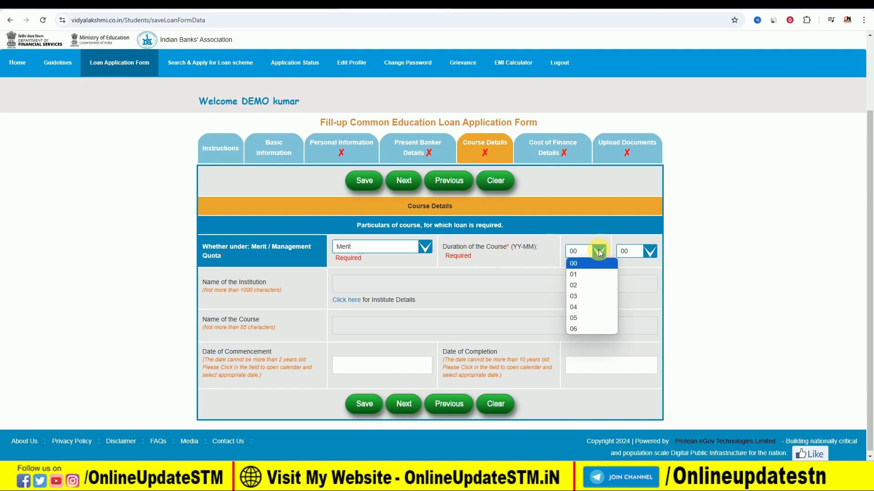
{"action": "left_click", "coordinate": [586, 307]}
{"action": "left_click", "coordinate": [650, 252]}
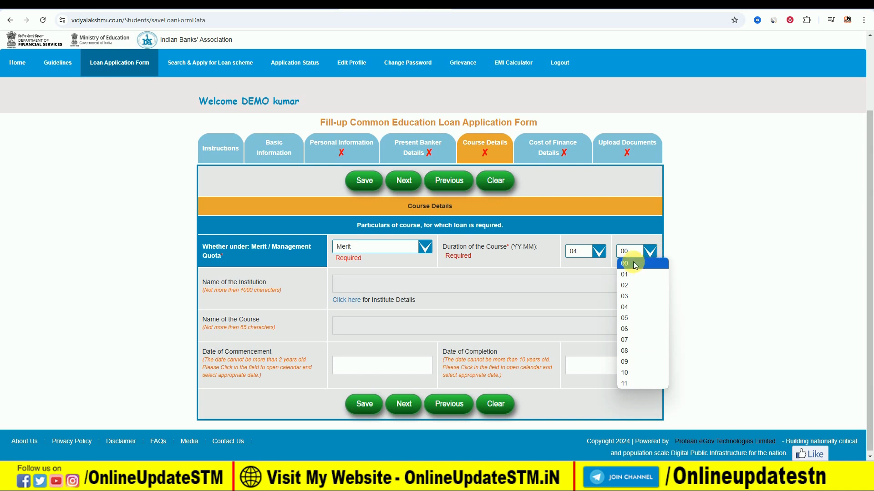
{"action": "left_click", "coordinate": [599, 272]}
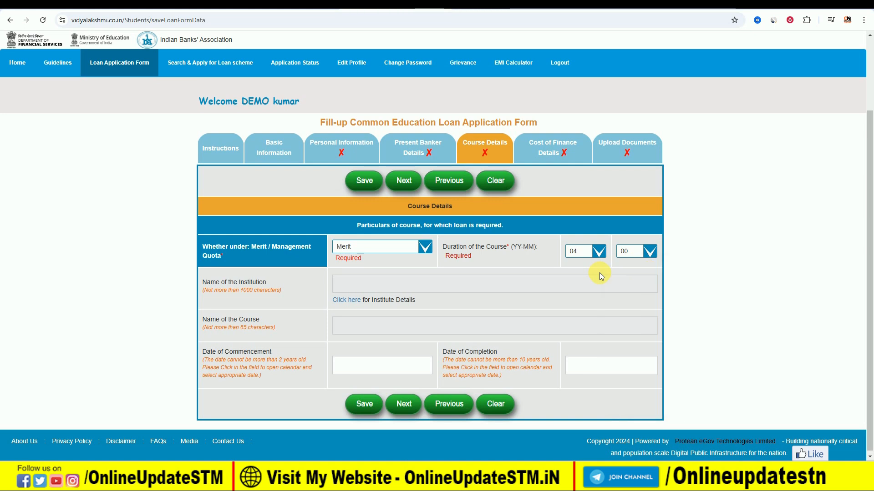
{"action": "left_click", "coordinate": [651, 253]}
{"action": "left_click", "coordinate": [654, 253]}
{"action": "left_click", "coordinate": [650, 252]}
{"action": "left_click", "coordinate": [636, 268]}
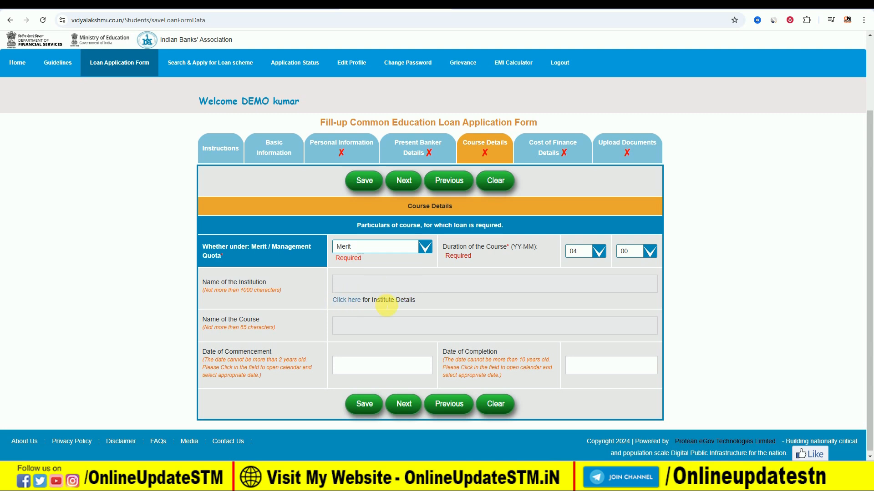
- Open the institute search and set the country to India and the state to HARYANA
{"action": "left_click", "coordinate": [350, 301]}
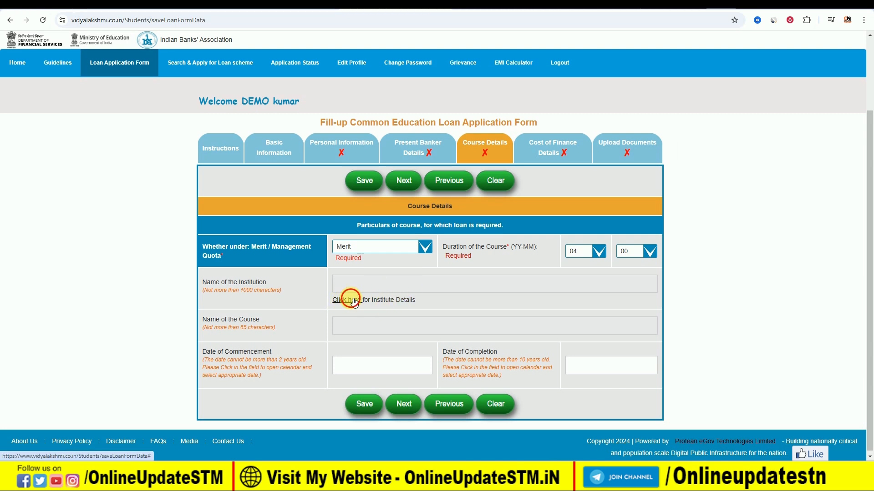
{"action": "left_click", "coordinate": [106, 42]}
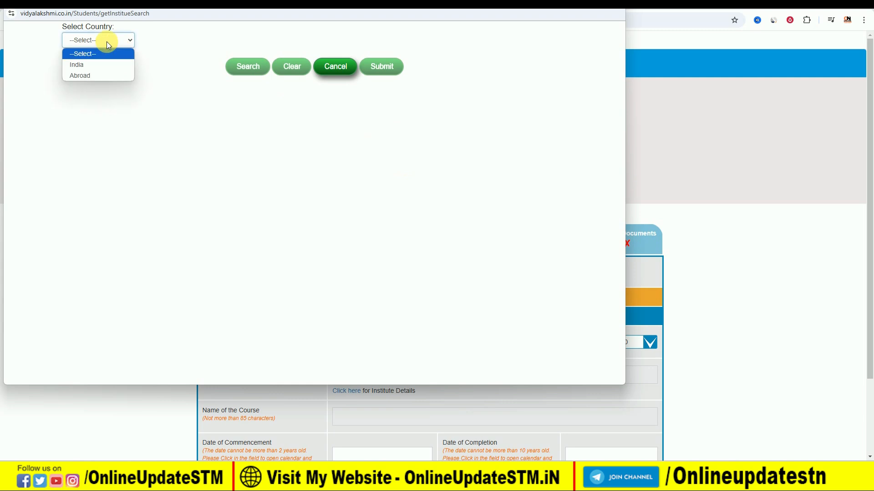
{"action": "left_click", "coordinate": [105, 63]}
{"action": "left_click", "coordinate": [106, 81]}
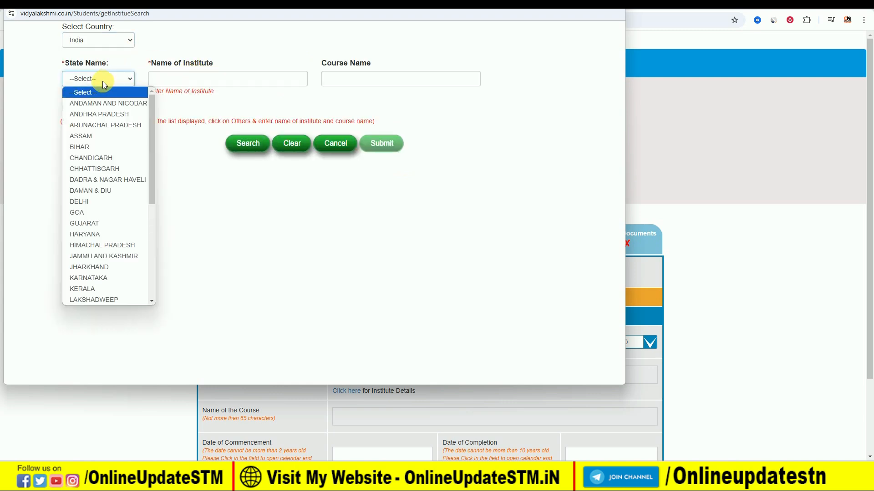
{"action": "left_click", "coordinate": [105, 233]}
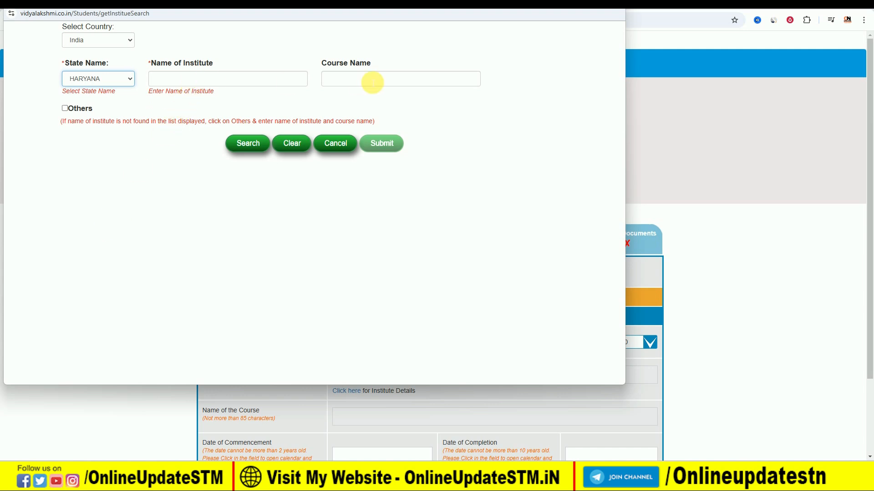
- Search for institute name "college" with course "BCA", then submit WORLD COLLEGE OF TECHNOLOGY AND MANAGEMENT as the chosen institution
{"action": "left_click", "coordinate": [248, 144]}
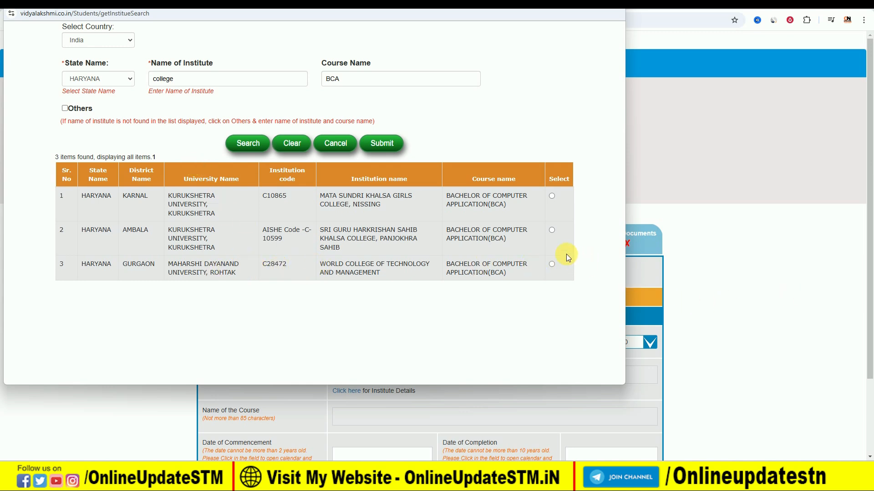
{"action": "left_click", "coordinate": [551, 265]}
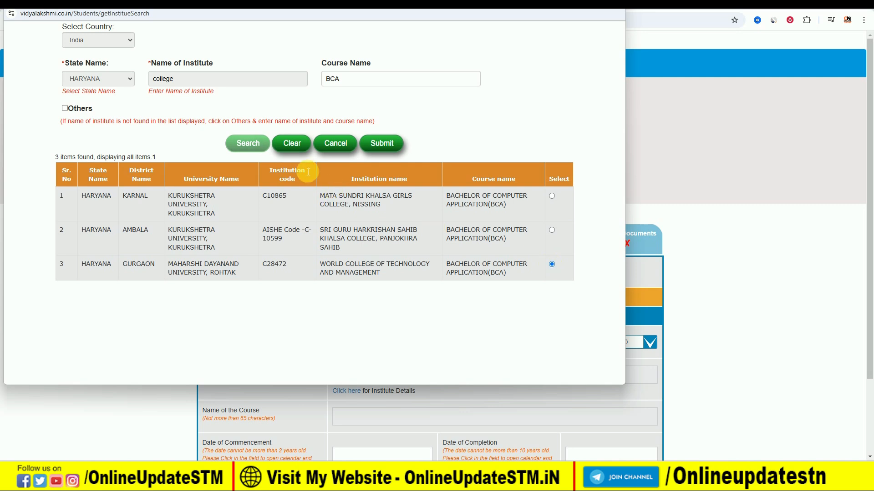
{"action": "left_click", "coordinate": [390, 144]}
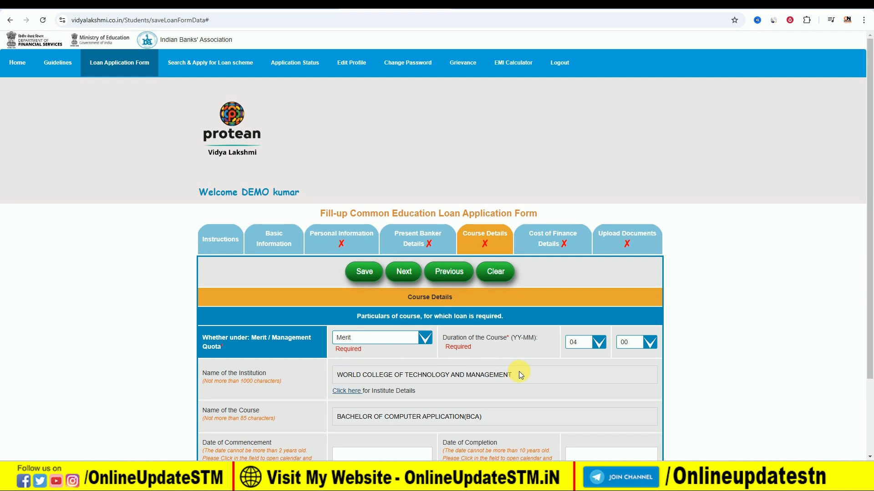
- Set the course's Date of Commencement to 01/05/2025
{"action": "scroll", "coordinate": [519, 372], "scroll_direction": "down", "scroll_amount": 3}
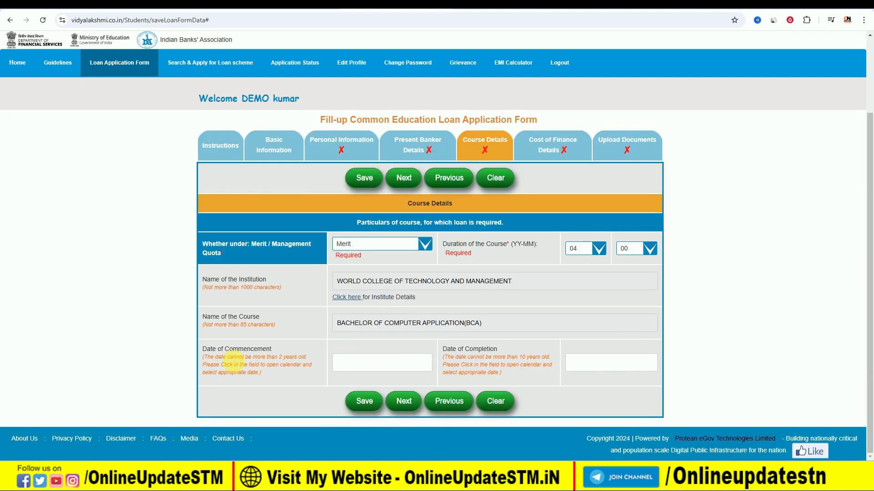
{"action": "left_click", "coordinate": [364, 367]}
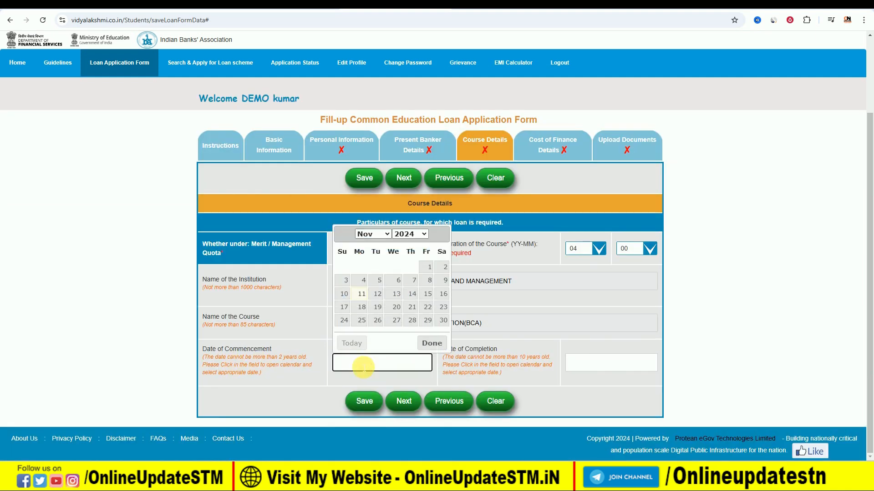
{"action": "left_click", "coordinate": [410, 234]}
{"action": "left_click", "coordinate": [403, 280]}
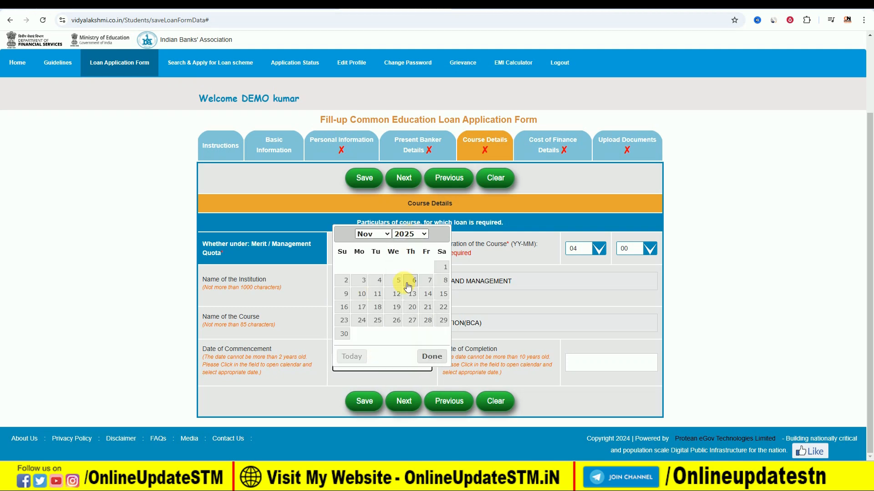
{"action": "left_click", "coordinate": [376, 235]}
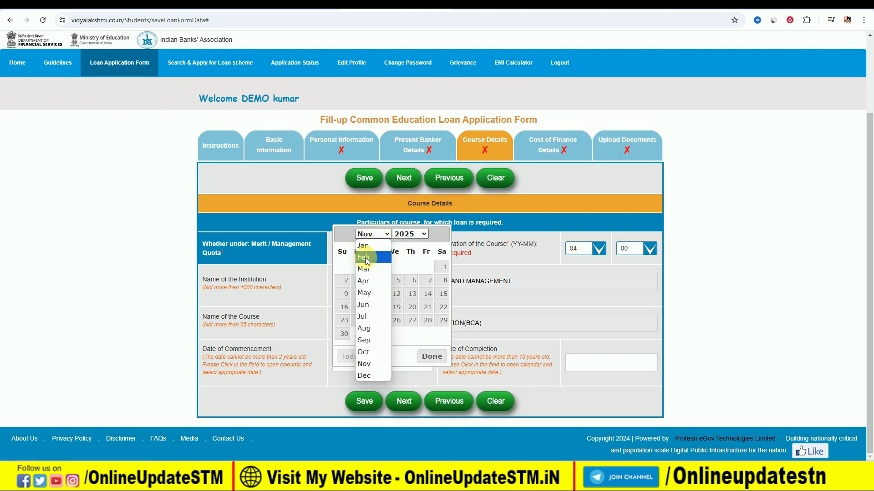
{"action": "left_click", "coordinate": [364, 292]}
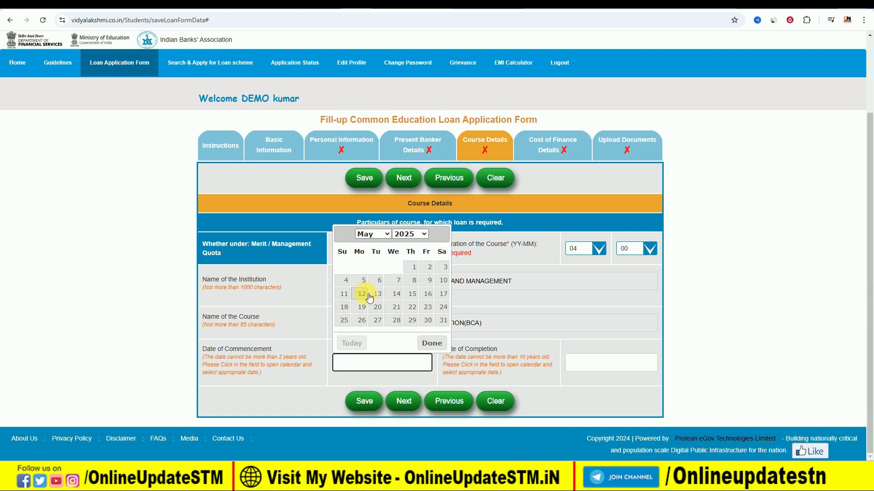
{"action": "left_click", "coordinate": [415, 267]}
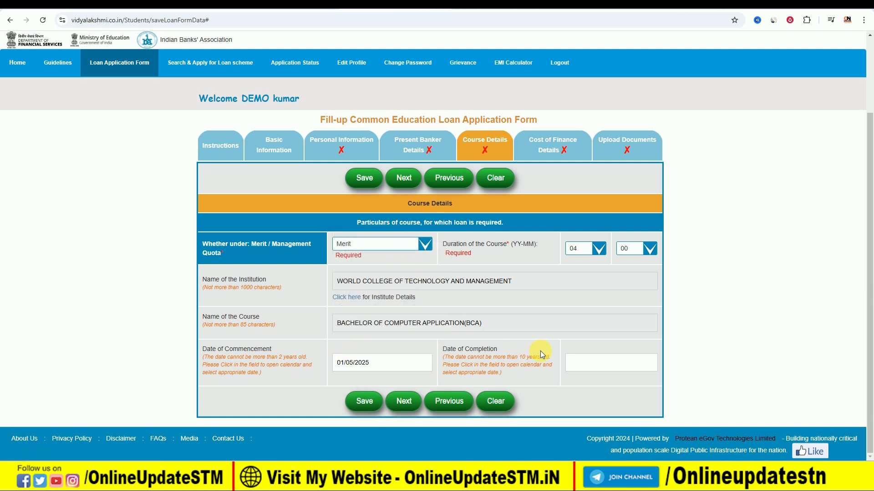
- Set the course's Date of Completion to 10/05/2028
{"action": "left_click", "coordinate": [585, 362]}
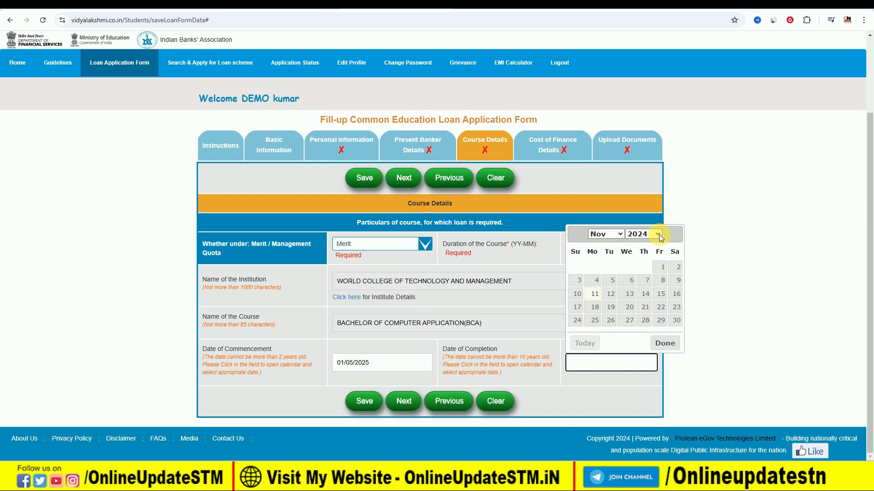
{"action": "left_click", "coordinate": [657, 233]}
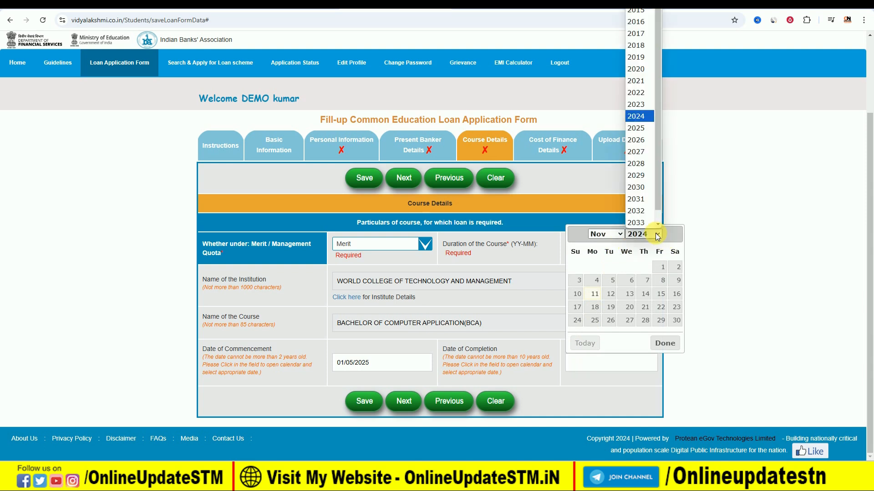
{"action": "left_click", "coordinate": [637, 162]}
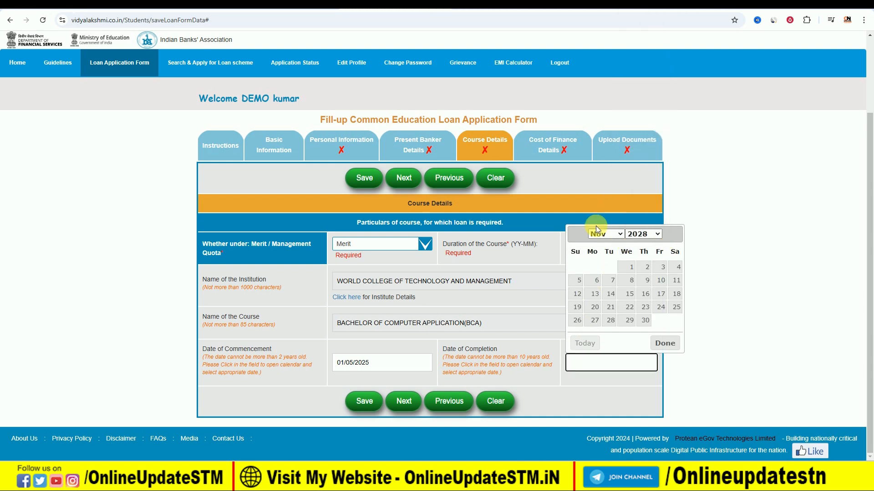
{"action": "left_click", "coordinate": [599, 234]}
{"action": "left_click", "coordinate": [602, 295]}
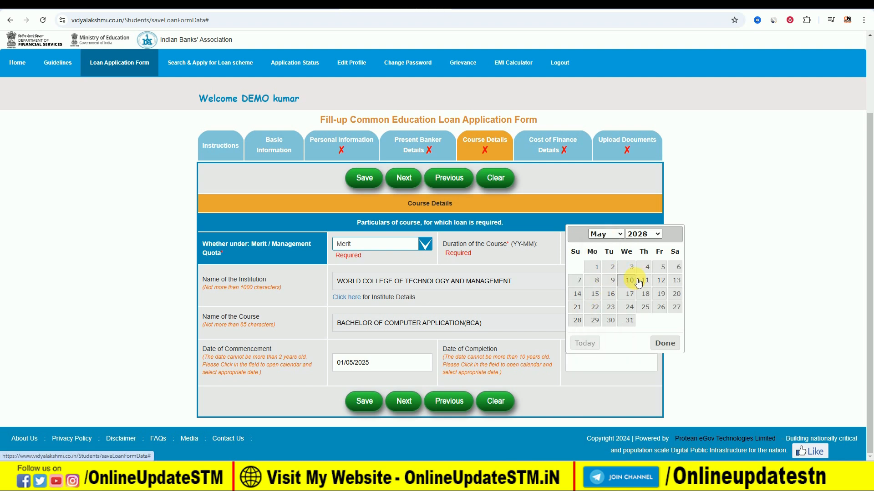
{"action": "left_click", "coordinate": [632, 280]}
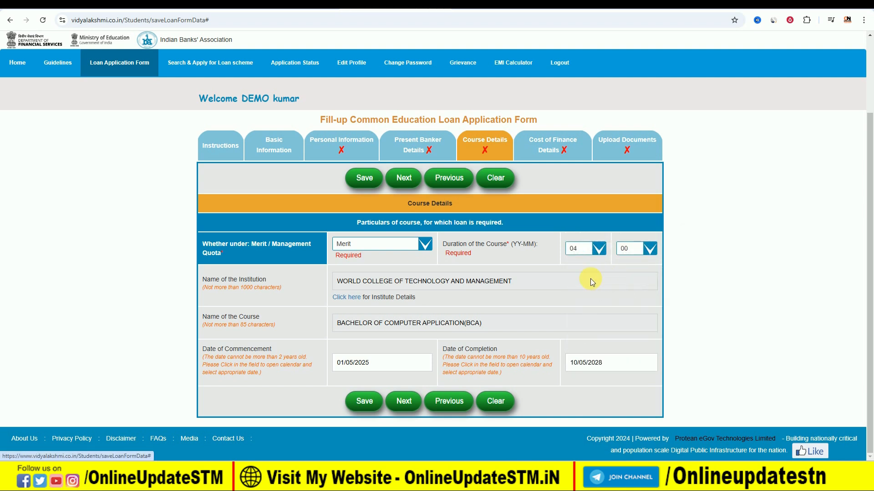
- Save the Course Details section and proceed to the Cost of Finance Details section
{"action": "left_click", "coordinate": [369, 408]}
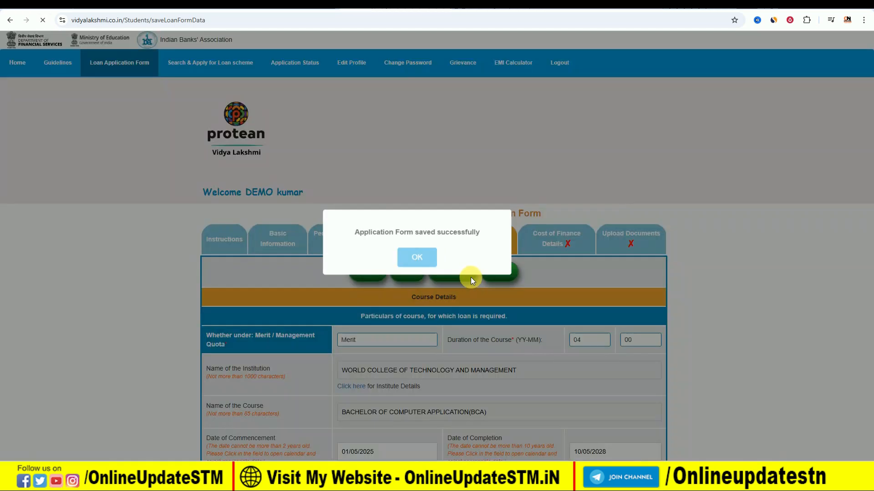
{"action": "left_click", "coordinate": [416, 257]}
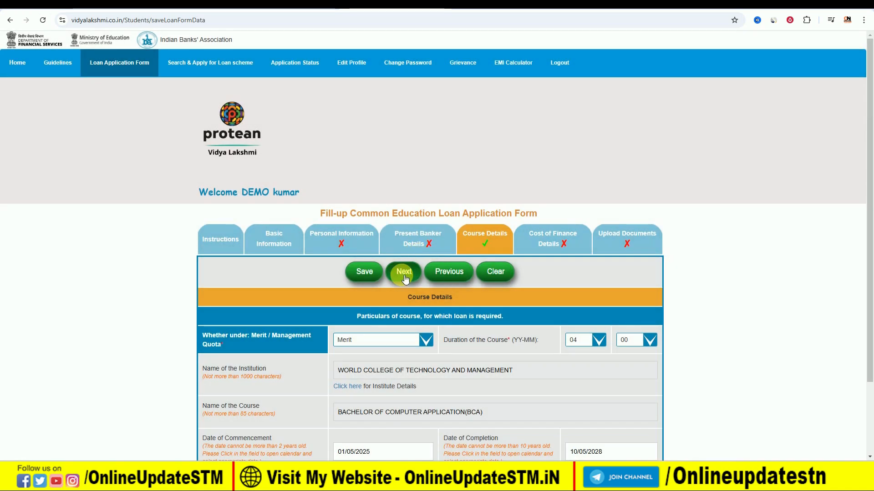
{"action": "left_click", "coordinate": [402, 275]}
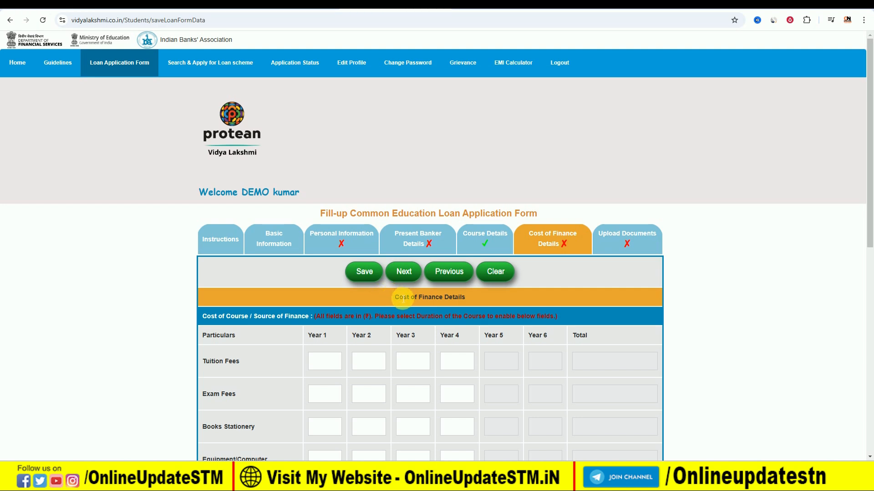
- Enter tuition fees of 120000 for both Year 1 and Year 2
{"action": "scroll", "coordinate": [398, 290], "scroll_direction": "down", "scroll_amount": 2}
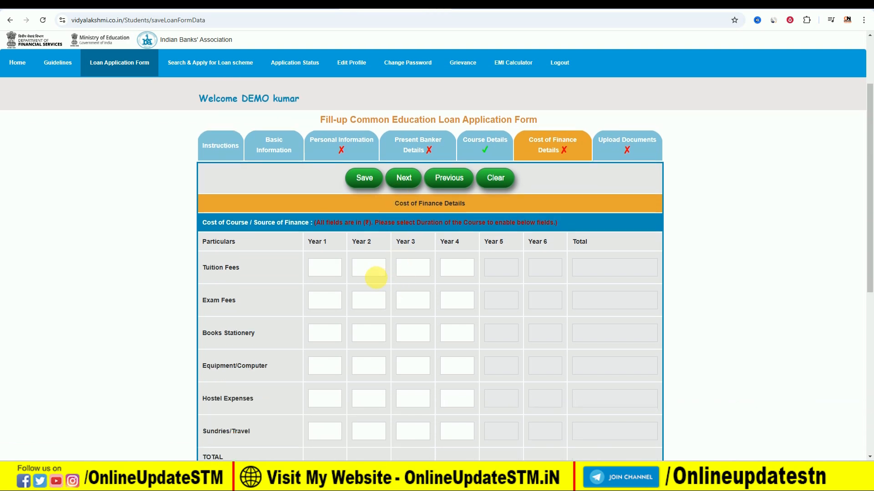
{"action": "scroll", "coordinate": [375, 276], "scroll_direction": "down", "scroll_amount": 1}
{"action": "left_click", "coordinate": [319, 200]}
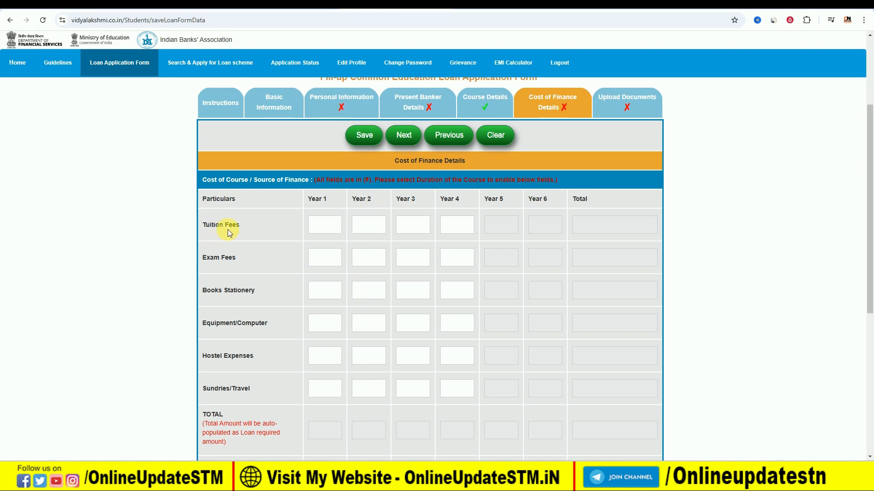
{"action": "left_click", "coordinate": [317, 225]}
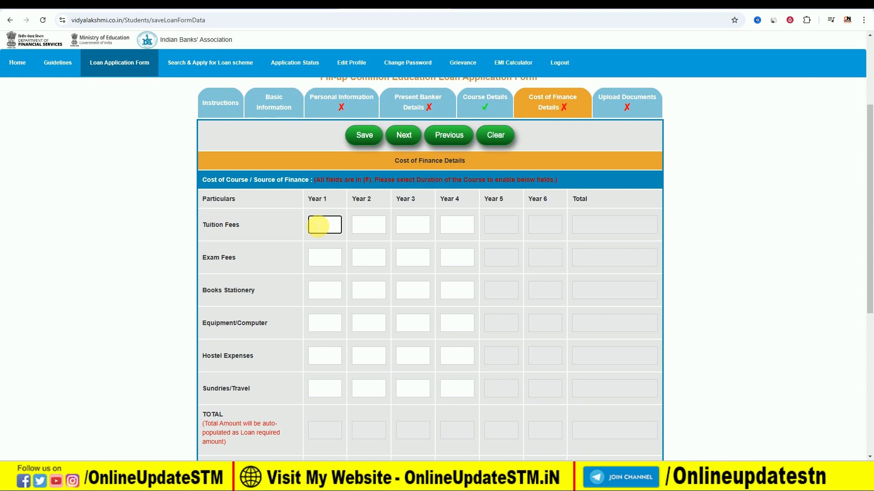
{"action": "type", "text": "120000"}
{"action": "left_click", "coordinate": [376, 226]}
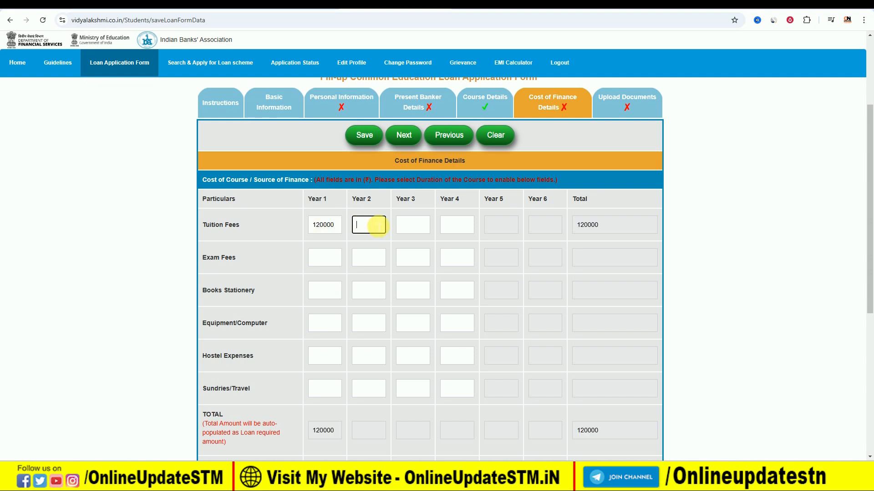
{"action": "type", "text": "120000"}
- Enter exam fees of 25000 for both Year 1 and Year 2
{"action": "left_click", "coordinate": [324, 257]}
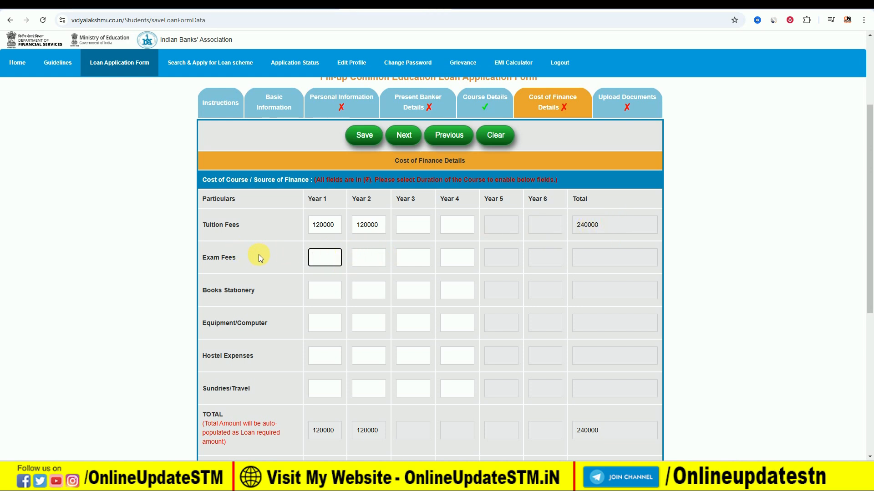
{"action": "type", "text": "25000"}
{"action": "key", "text": "Tab"}
{"action": "type", "text": "250"}
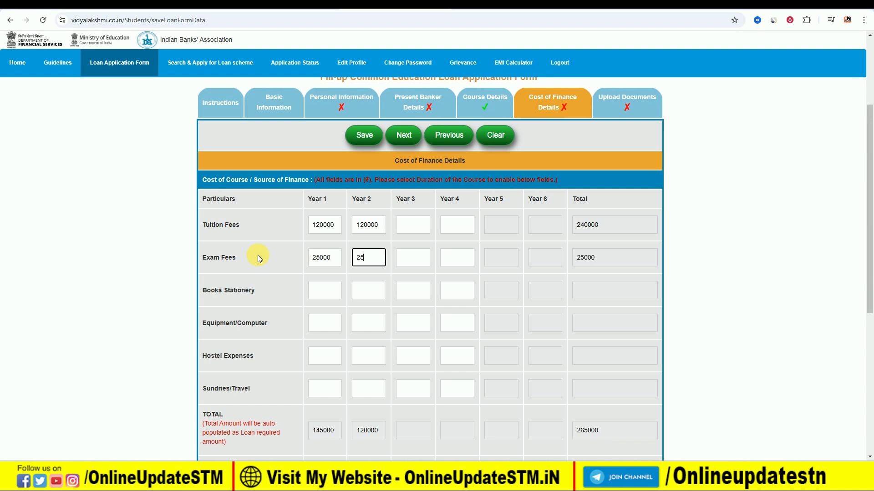
{"action": "type", "text": "00"}
- Enter books and stationery costs of 5000 for both Year 1 and Year 2
{"action": "left_click", "coordinate": [322, 294]}
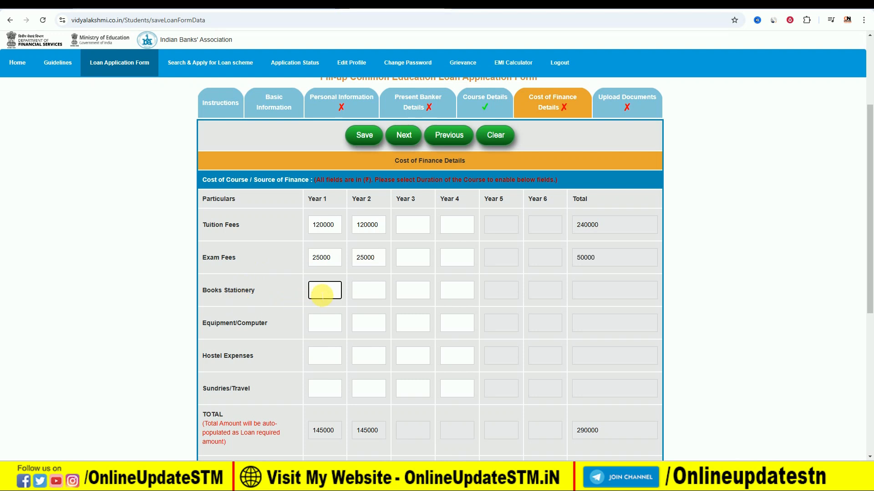
{"action": "type", "text": "5000"}
{"action": "key", "text": "Tab"}
{"action": "type", "text": "5000"}
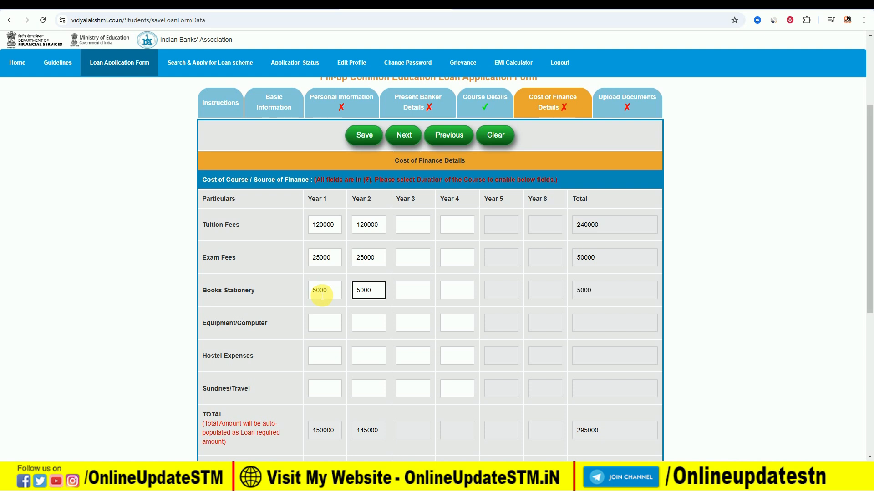
- Skip the equipment and hostel costs and enter Sundries/Travel costs of 5000 for both Year 1 and Year 2
{"action": "left_click", "coordinate": [324, 324]}
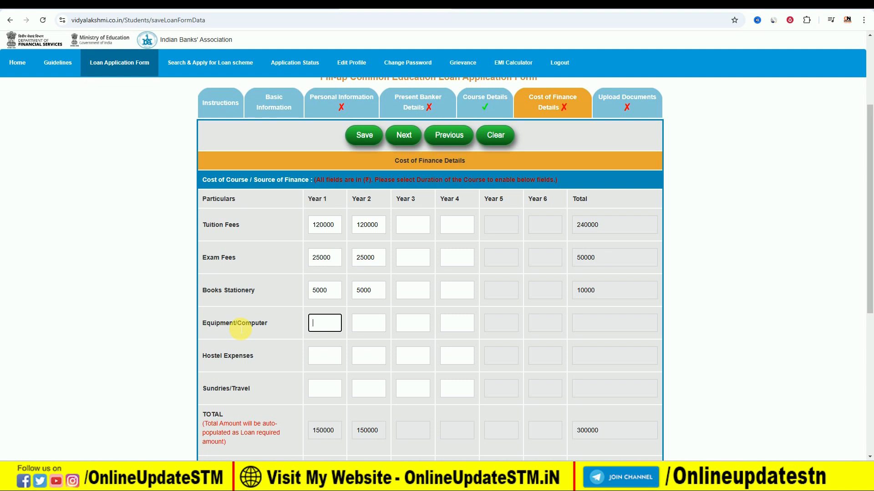
{"action": "left_click", "coordinate": [325, 360]}
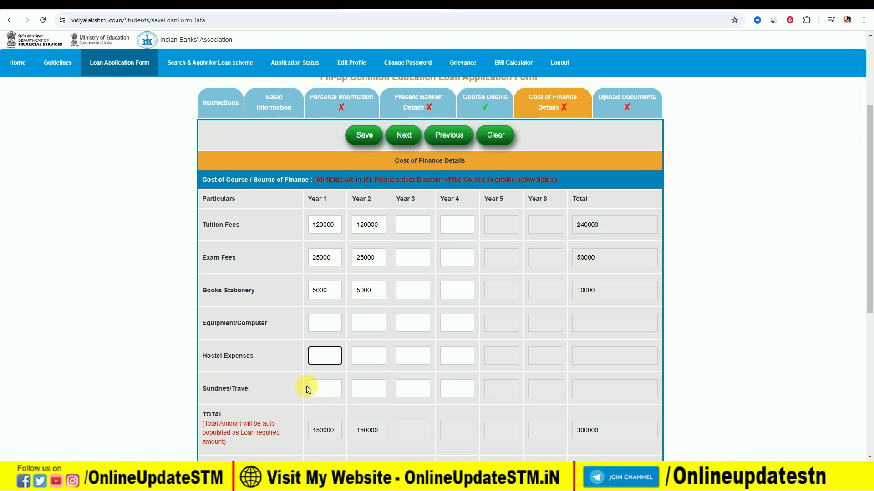
{"action": "left_click", "coordinate": [325, 390]}
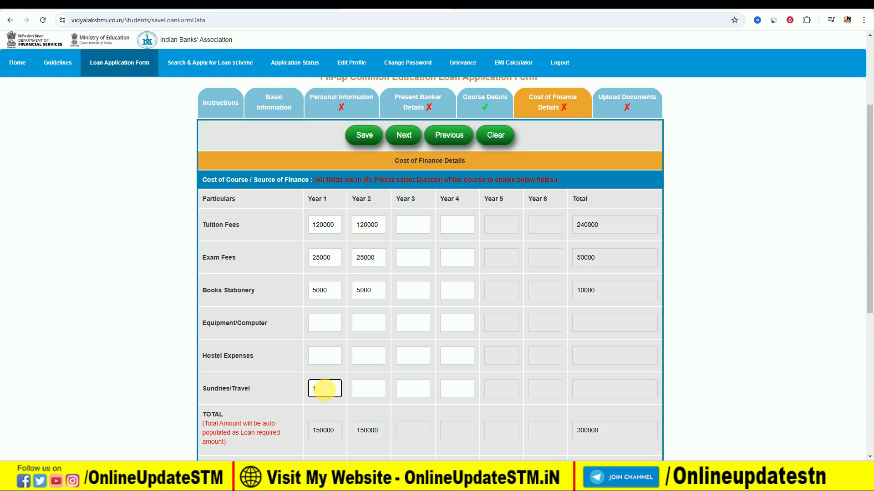
{"action": "type", "text": "5000"}
{"action": "key", "text": "Tab"}
{"action": "type", "text": "5000"}
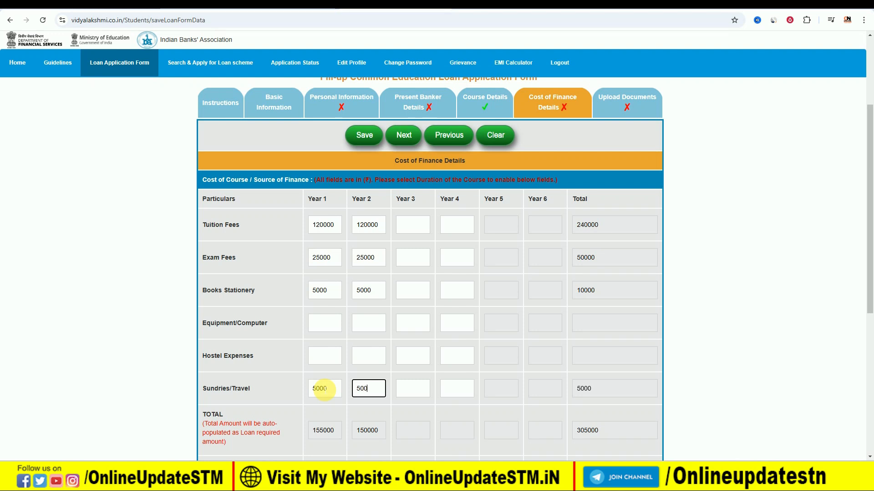
{"action": "left_click", "coordinate": [307, 401]}
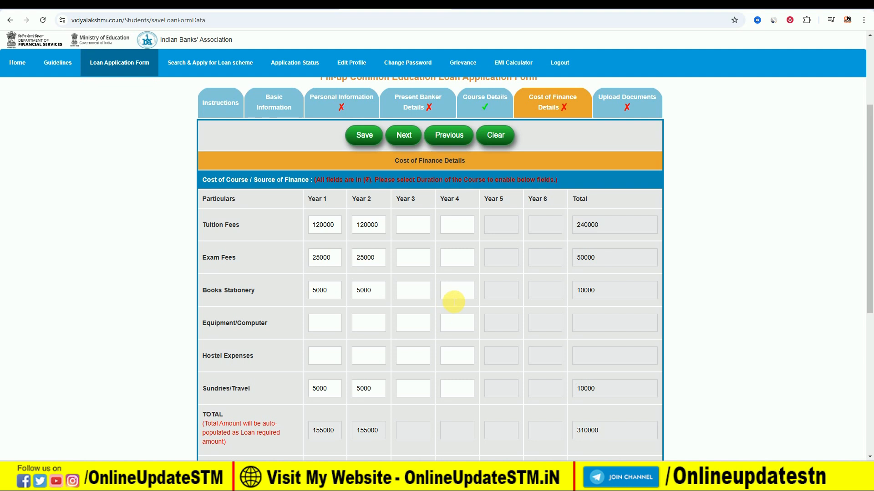
{"action": "scroll", "coordinate": [445, 301], "scroll_direction": "down", "scroll_amount": 2}
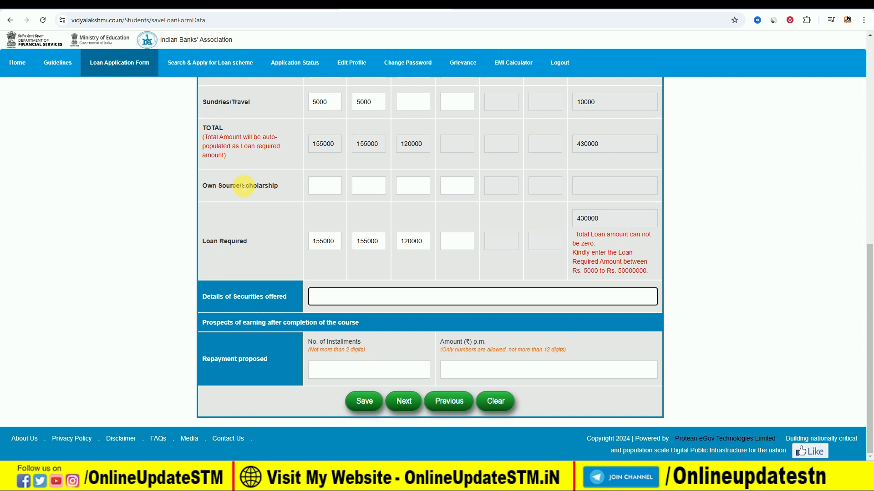
- Enter an Own Source/Scholarship amount of 20000 for Year 1
{"action": "left_click", "coordinate": [320, 190]}
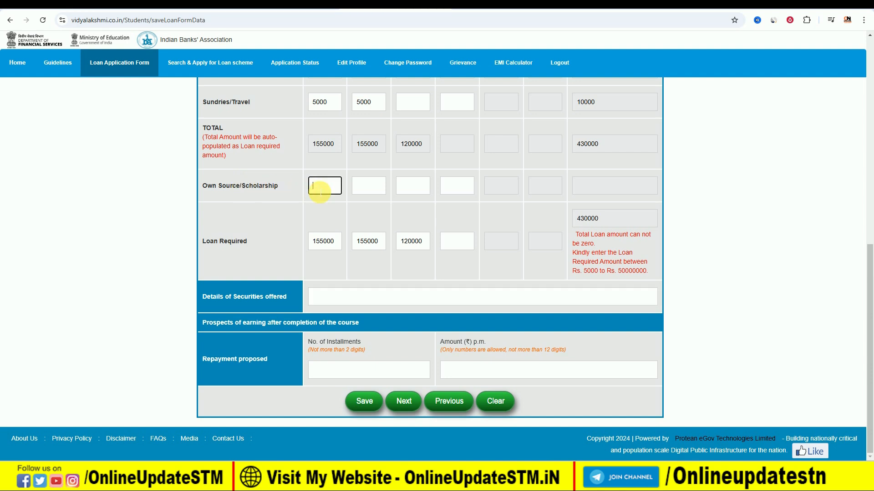
{"action": "type", "text": "25"}
{"action": "type", "text": "000"}
{"action": "type", "text": "0"}
{"action": "key", "text": "Tab"}
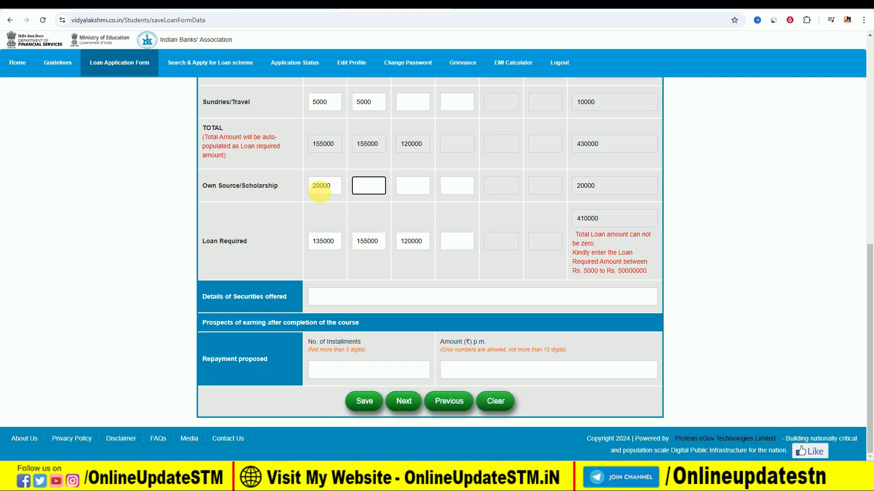
- Enter Own Source/Scholarship amounts of 10000 for Year 2 and 5000 for Year 3
{"action": "type", "text": "10000"}
{"action": "key", "text": "Tab"}
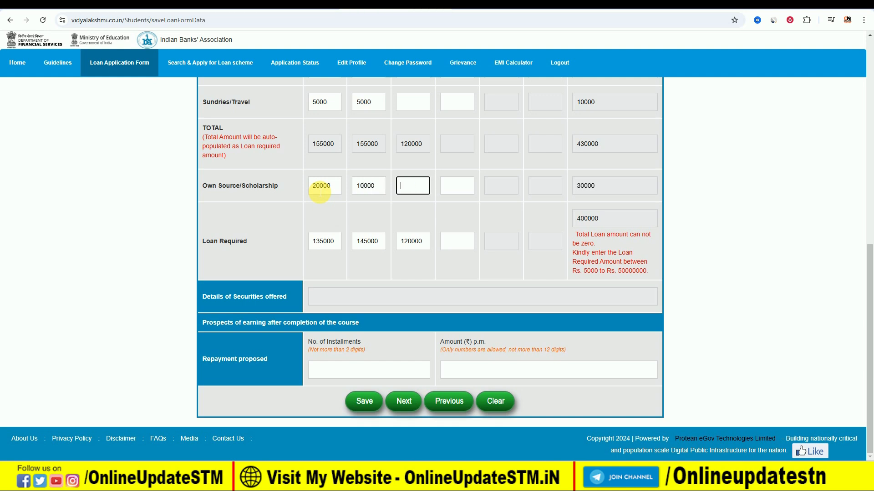
{"action": "type", "text": "5000"}
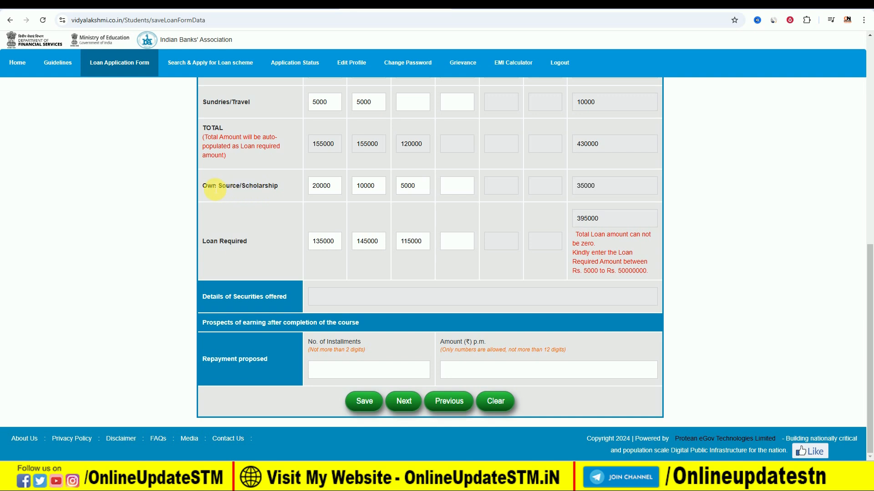
{"action": "left_click", "coordinate": [465, 191]}
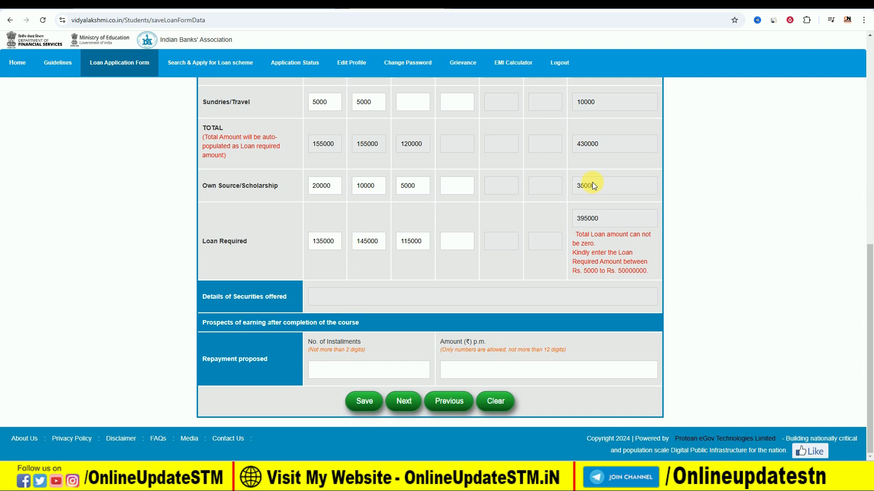
- Clear the Own Source/Scholarship amounts for Year 3 and Year 2
{"action": "left_click_drag", "start_coordinate": [429, 185], "coordinate": [387, 188]}
{"action": "key", "text": "BackSpace"}
{"action": "left_click", "coordinate": [533, 220]}
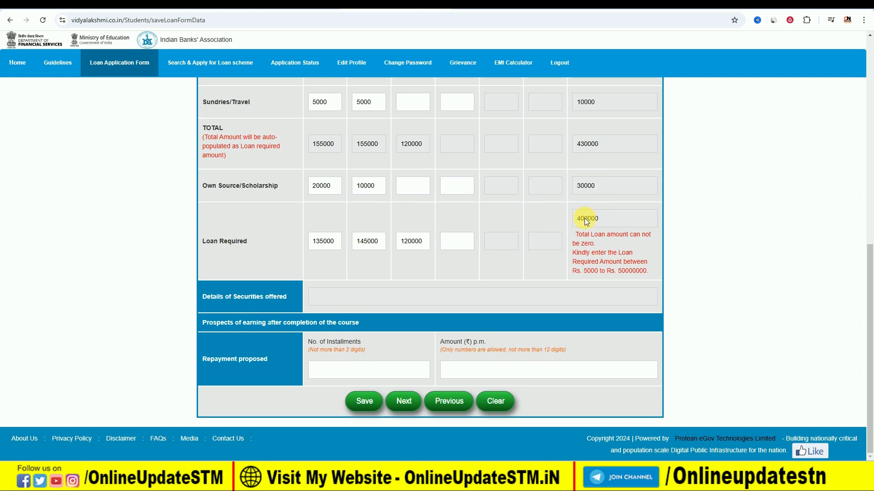
{"action": "left_click_drag", "start_coordinate": [382, 190], "coordinate": [343, 184]}
{"action": "key", "text": "BackSpace"}
{"action": "left_click", "coordinate": [499, 191]}
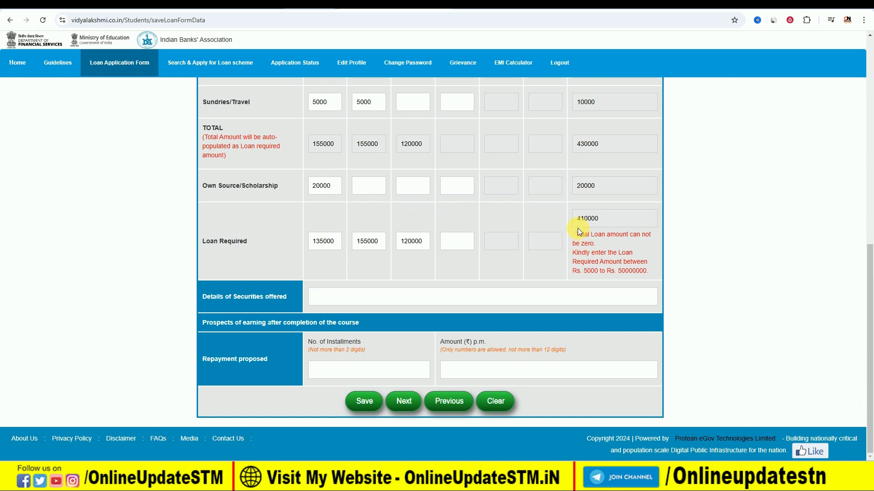
- Enter GOVT OF INDIA as the details of securities offered
{"action": "left_click", "coordinate": [329, 298]}
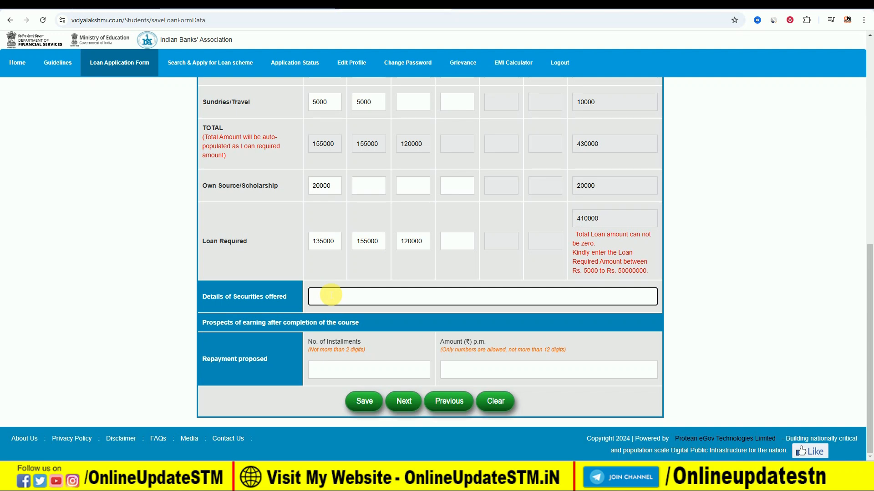
{"action": "type", "text": "GOVT OF INDIA"}
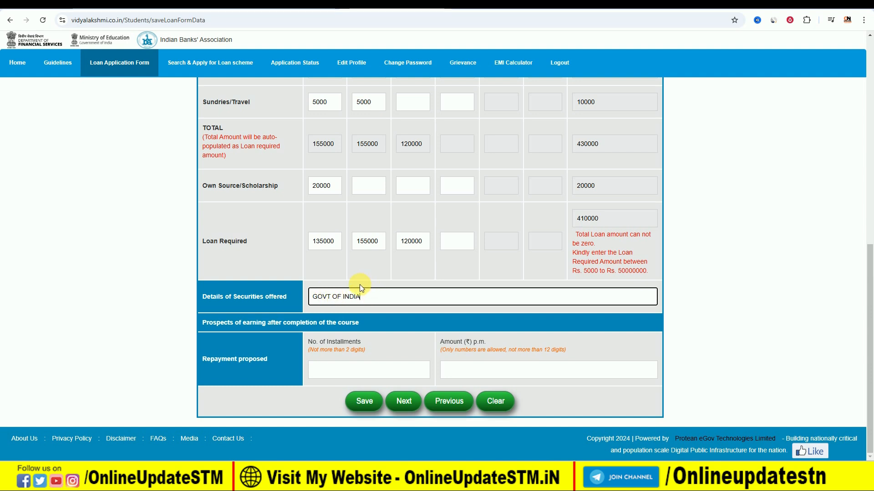
{"action": "left_click", "coordinate": [219, 359]}
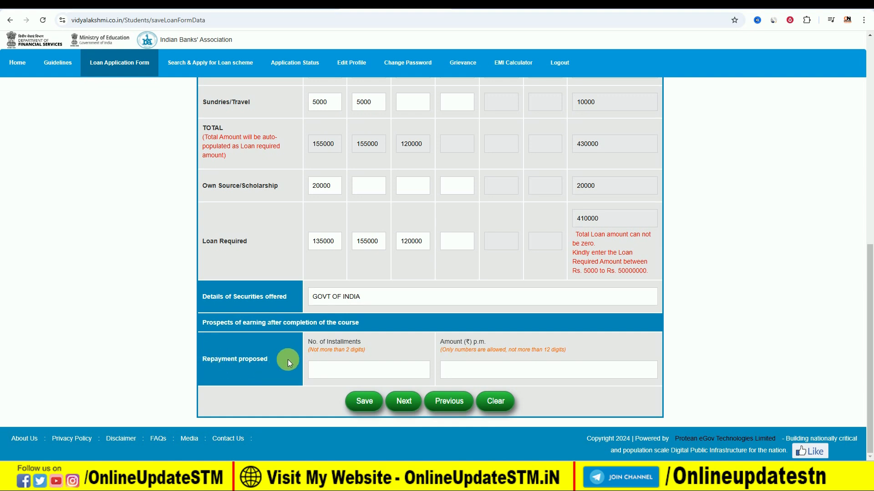
- Propose repayment in 84 installments of 5000 per month and save the Cost of Finance Details
{"action": "left_click", "coordinate": [342, 370]}
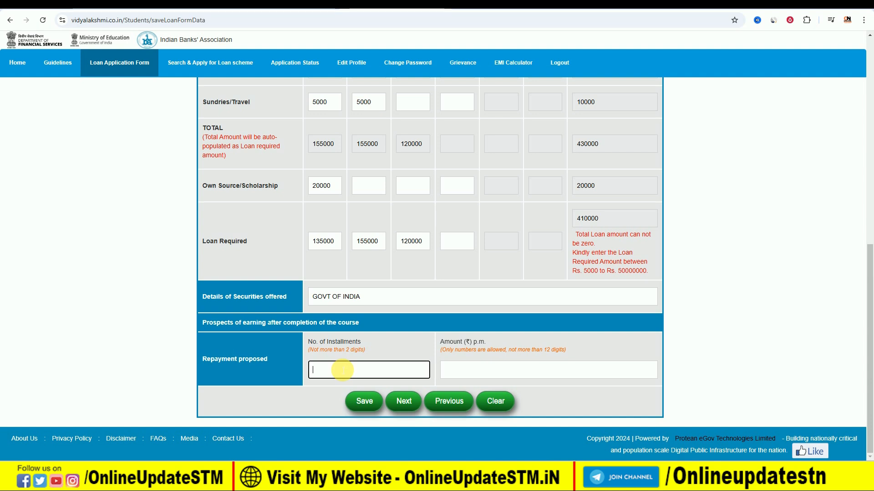
{"action": "type", "text": "36"}
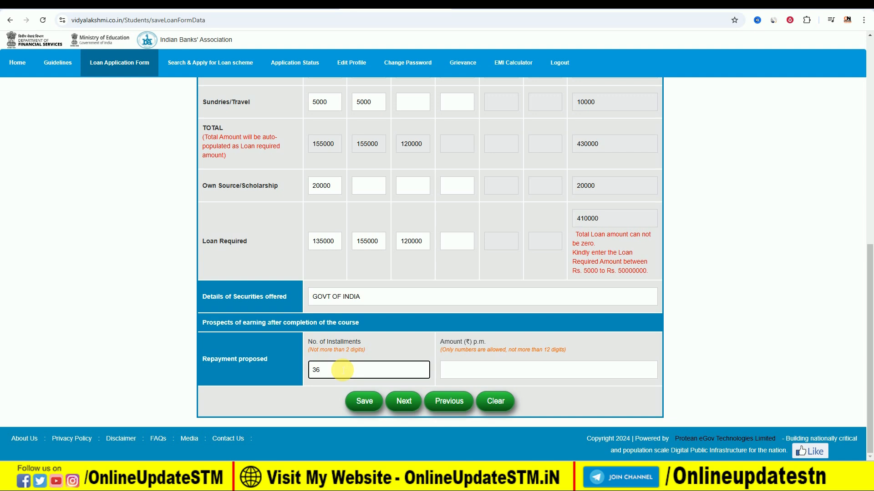
{"action": "type", "text": "84"}
{"action": "left_click", "coordinate": [468, 373]}
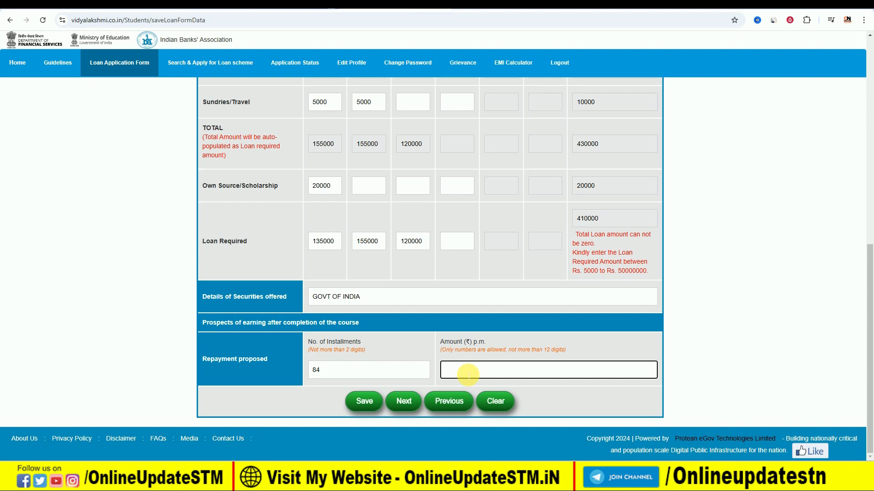
{"action": "type", "text": "5000"}
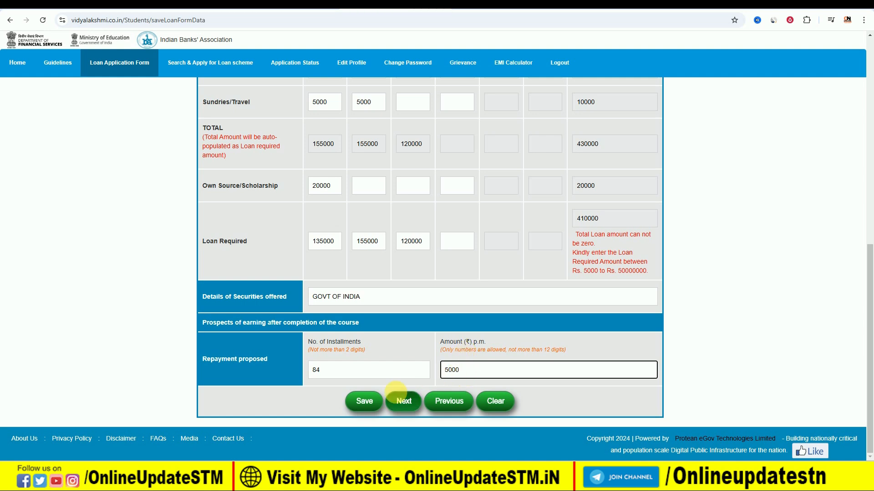
{"action": "left_click", "coordinate": [366, 402]}
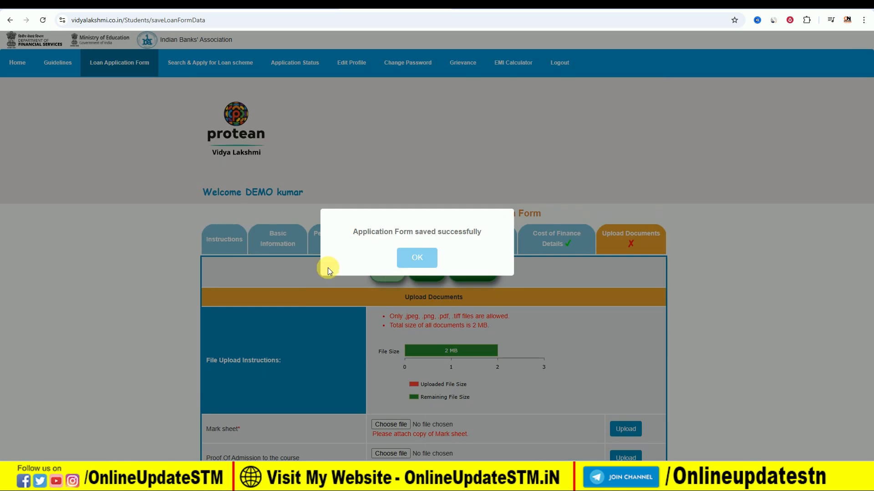
{"action": "left_click", "coordinate": [418, 258]}
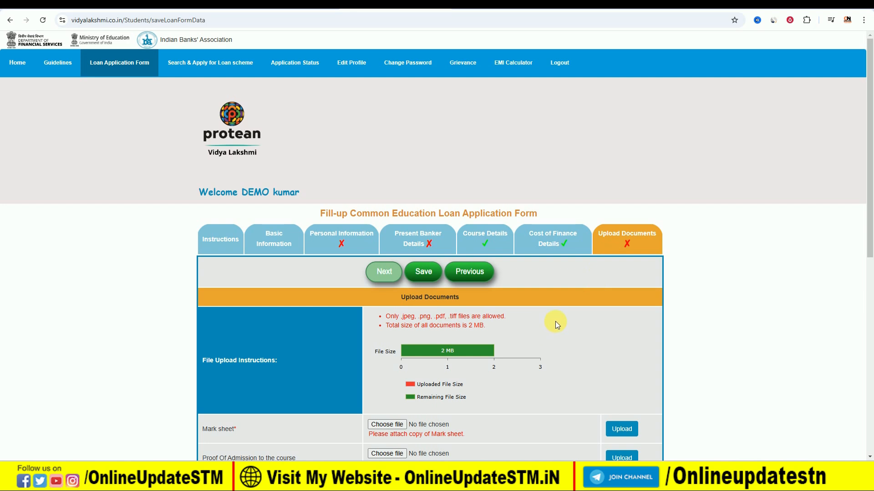
- Review the list of documents for upload and try to accept the declaration at the end of the form
{"action": "scroll", "coordinate": [555, 322], "scroll_direction": "down", "scroll_amount": 2}
{"action": "scroll", "coordinate": [553, 320], "scroll_direction": "down", "scroll_amount": 1}
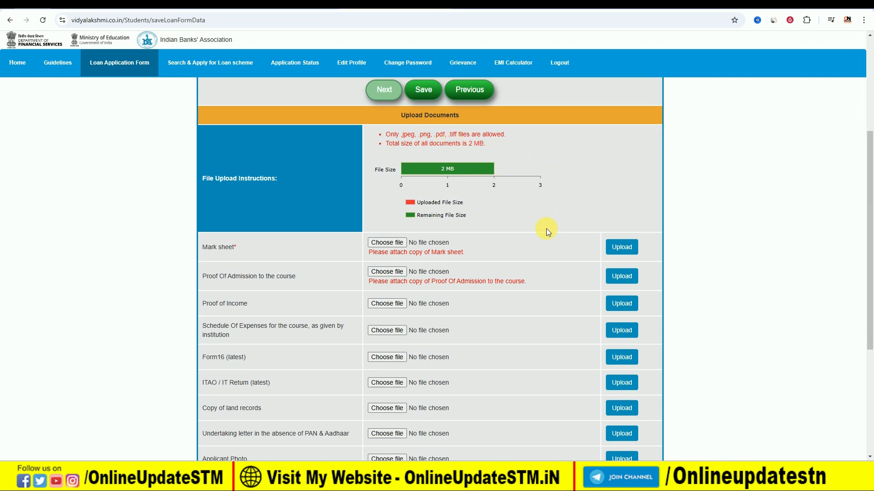
{"action": "scroll", "coordinate": [545, 229], "scroll_direction": "down", "scroll_amount": 2}
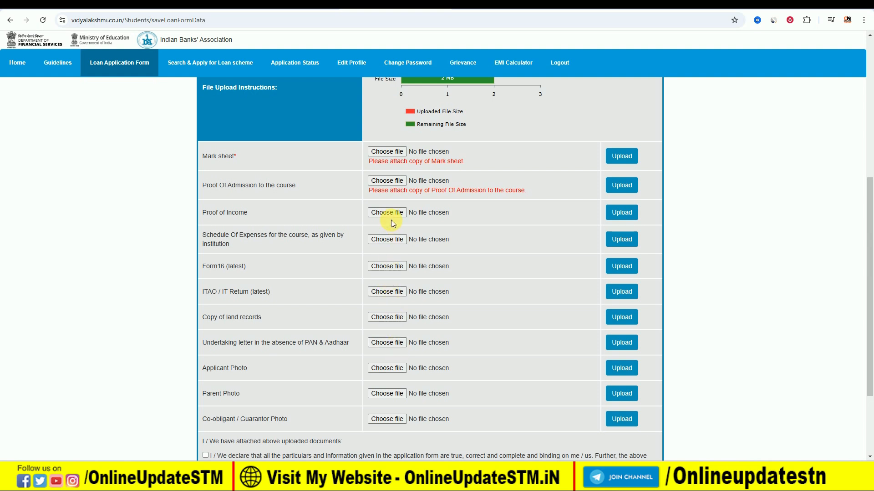
{"action": "scroll", "coordinate": [391, 223], "scroll_direction": "down", "scroll_amount": 3}
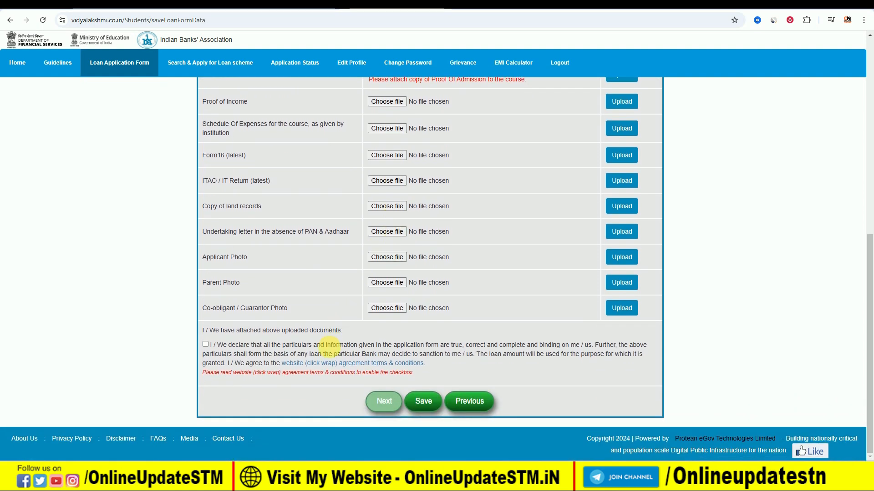
{"action": "left_click", "coordinate": [206, 346]}
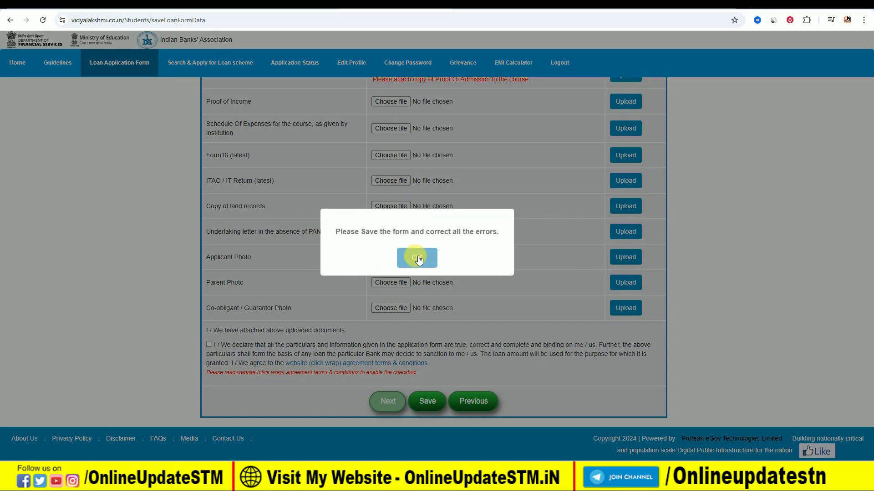
{"action": "left_click", "coordinate": [417, 258]}
{"action": "left_click", "coordinate": [420, 410]}
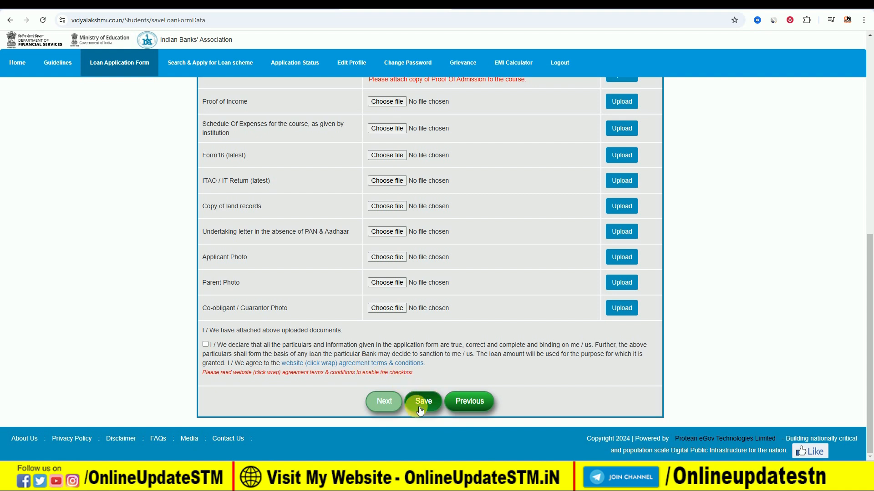
{"action": "left_click", "coordinate": [484, 399]}
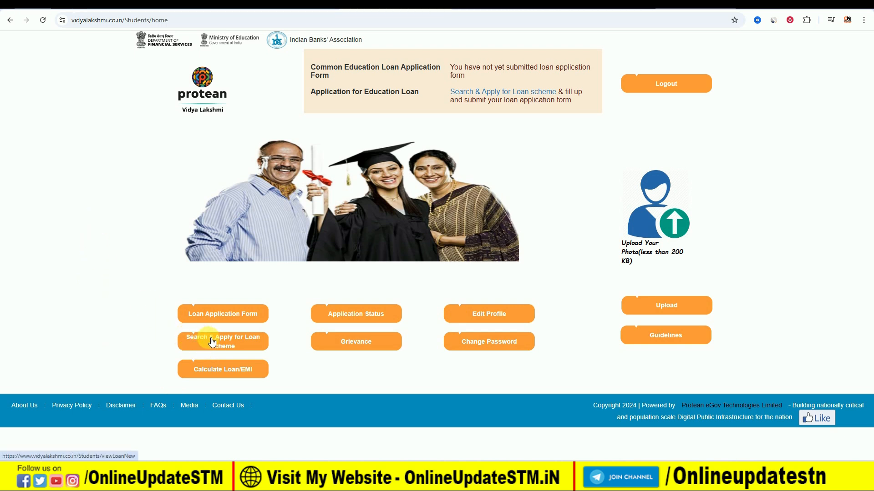
- Open the loan scheme search and filter it by India, Under - Graduation and Below Rs. 4 Lakhs
{"action": "left_click", "coordinate": [232, 338]}
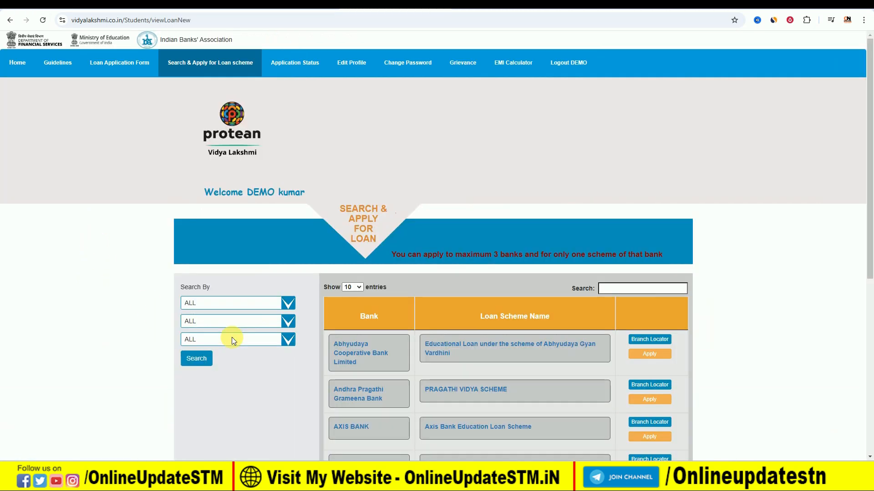
{"action": "scroll", "coordinate": [317, 245], "scroll_direction": "down", "scroll_amount": 2}
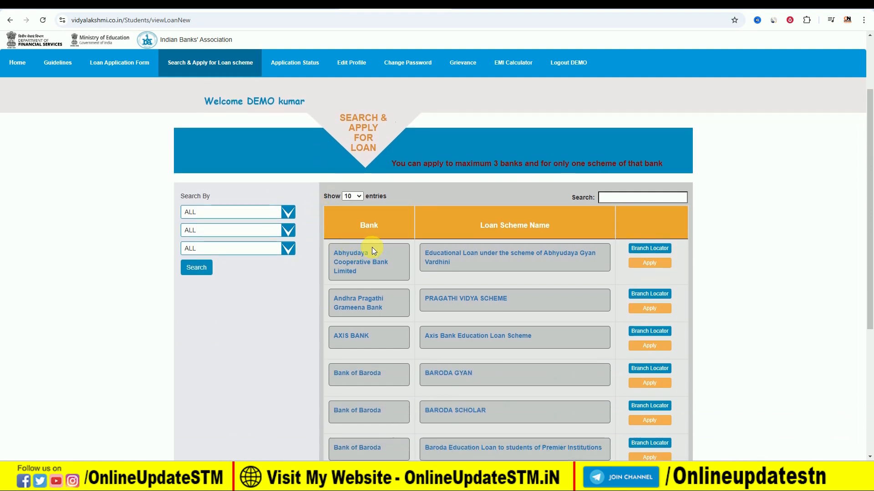
{"action": "left_click", "coordinate": [189, 208]}
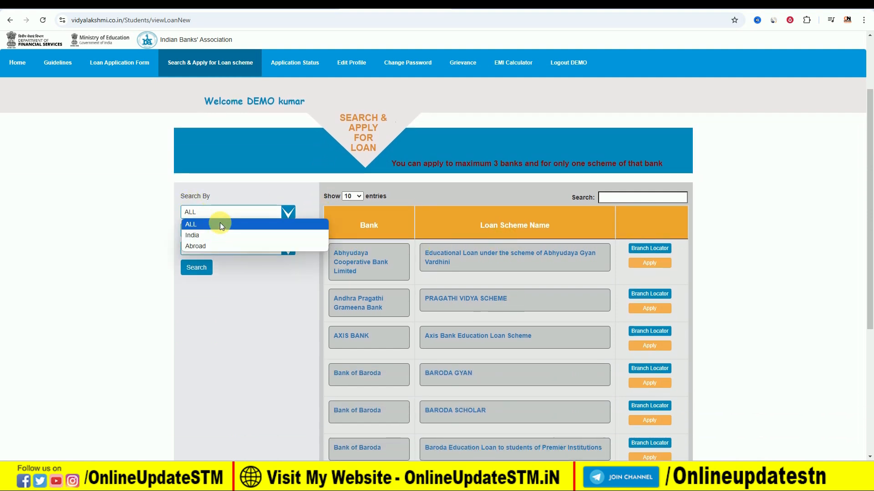
{"action": "left_click", "coordinate": [220, 234]}
{"action": "left_click", "coordinate": [201, 228]}
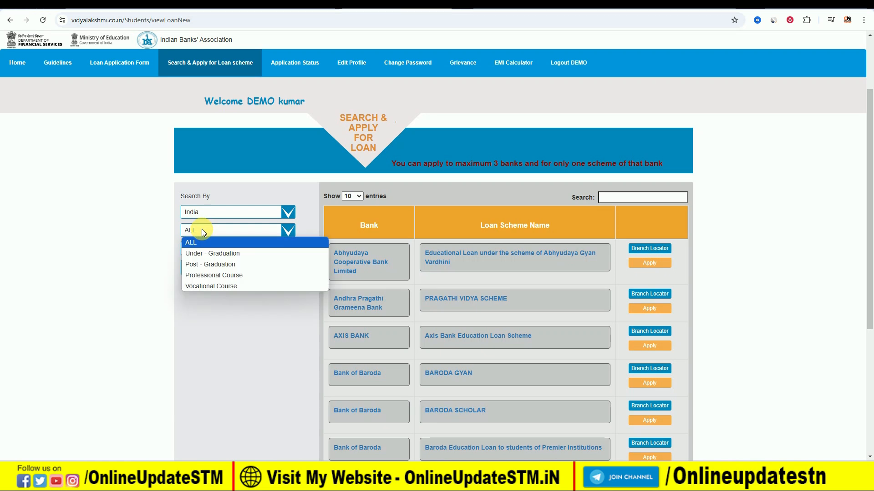
{"action": "left_click", "coordinate": [216, 253]}
{"action": "left_click", "coordinate": [218, 251]}
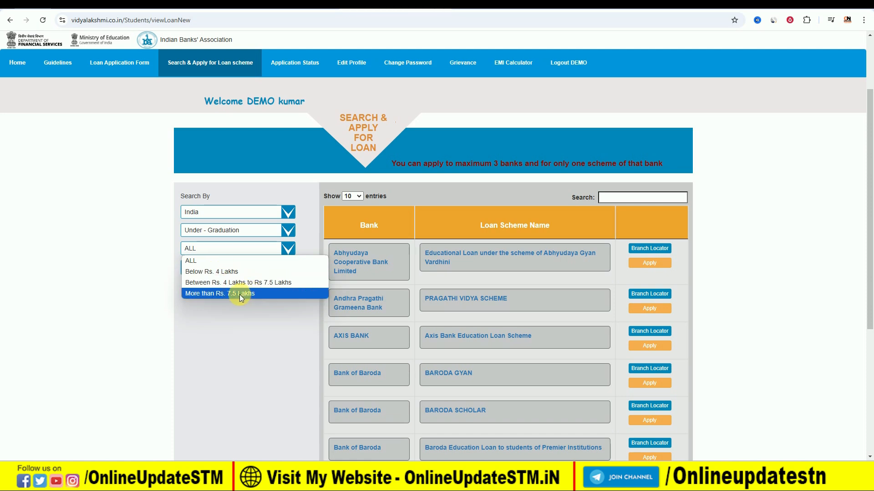
{"action": "left_click", "coordinate": [241, 272]}
{"action": "left_click", "coordinate": [196, 268]}
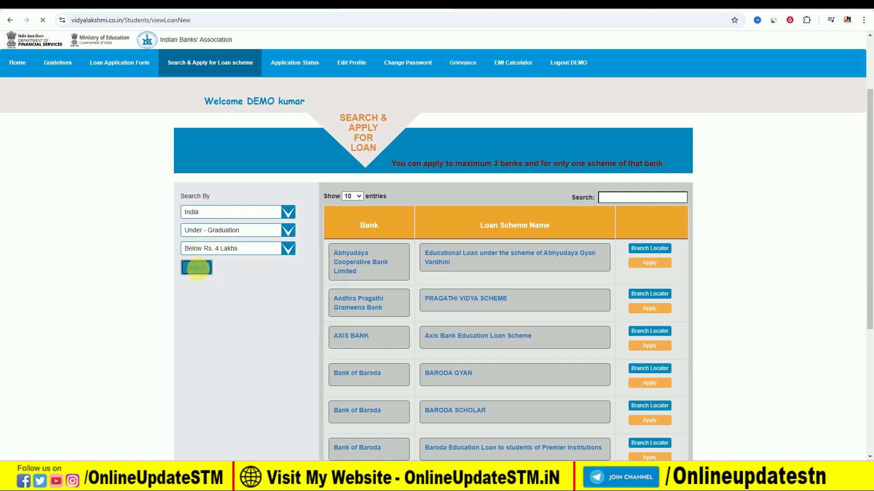
- Open the branch locator for the Abhyudaya Cooperative Bank Limited education loan scheme
{"action": "scroll", "coordinate": [792, 267], "scroll_direction": "down", "scroll_amount": 4}
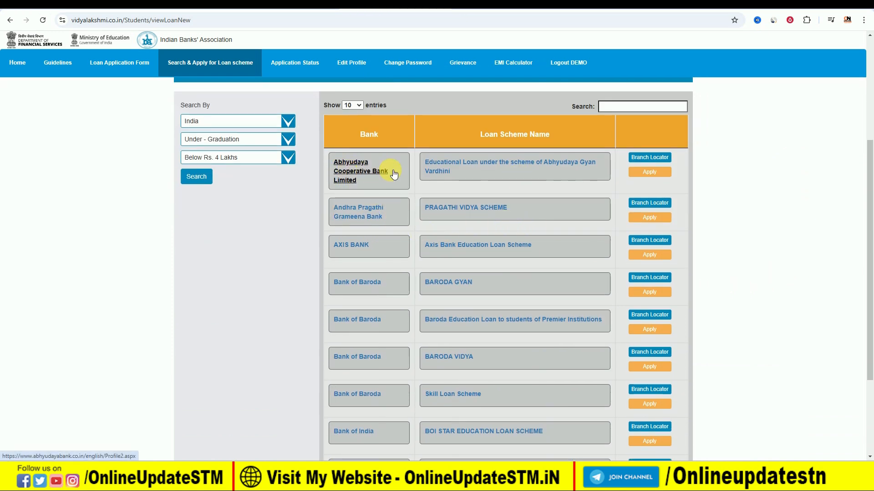
{"action": "left_click", "coordinate": [656, 160]}
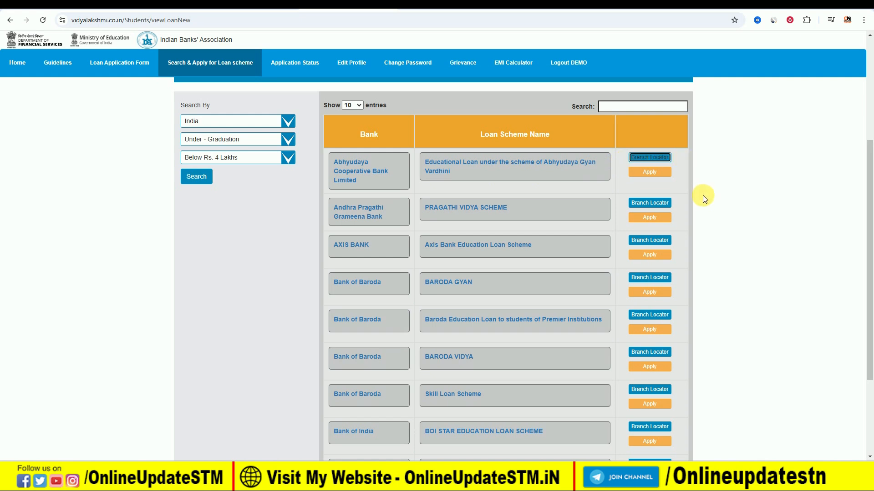
- Search the loan schemes for SBI and start applying for the SBI STUDENT LOAN SCHEME
{"action": "left_click", "coordinate": [625, 110]}
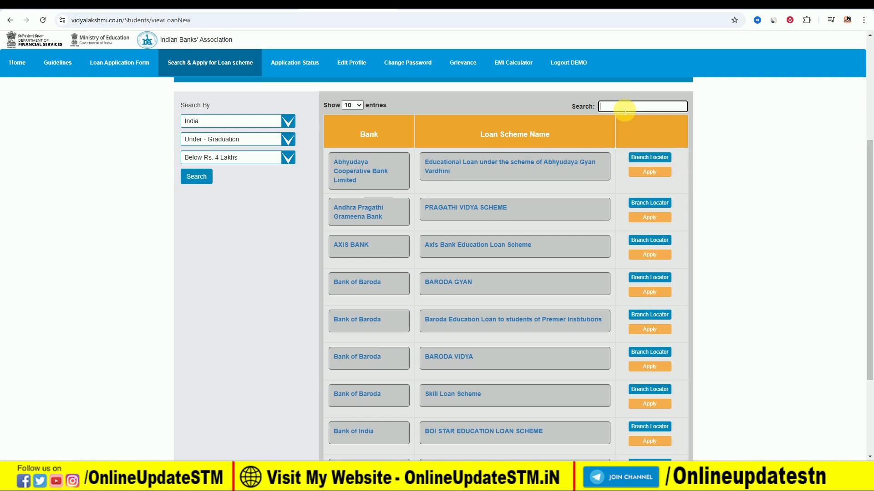
{"action": "type", "text": "SBI"}
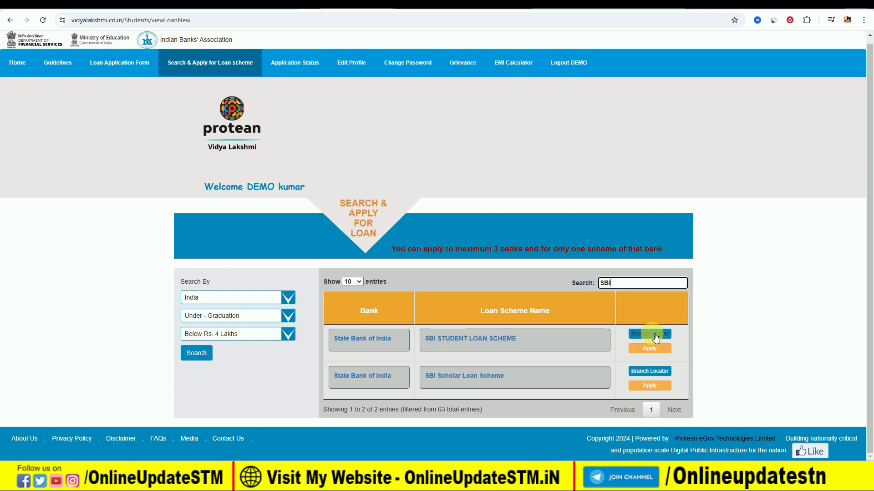
{"action": "left_click", "coordinate": [651, 349]}
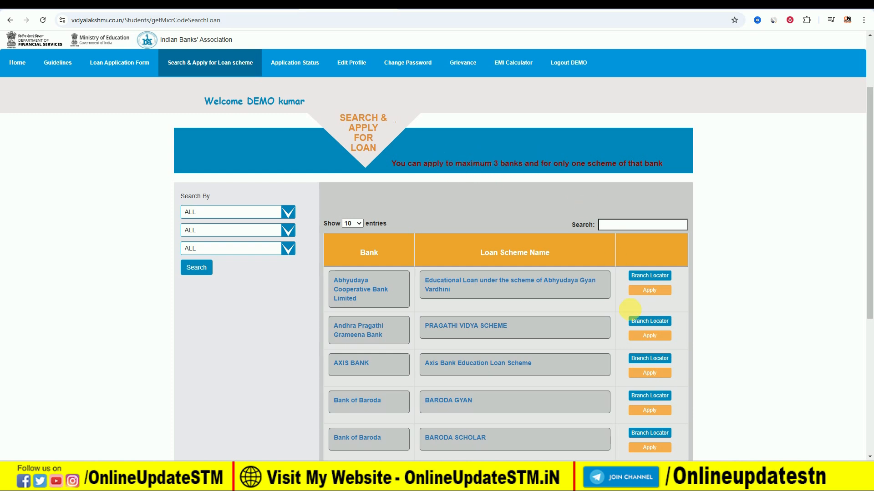
- Return to the student home page and open the application status
{"action": "left_click", "coordinate": [17, 63]}
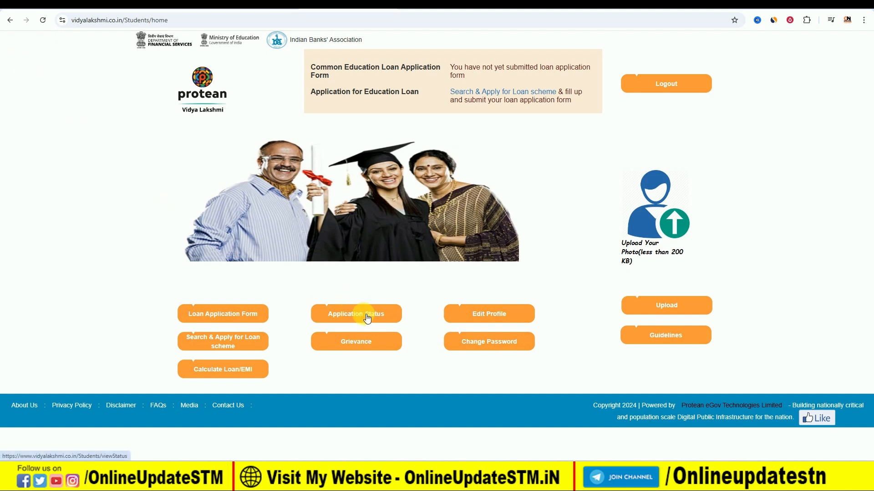
{"action": "left_click", "coordinate": [367, 318]}
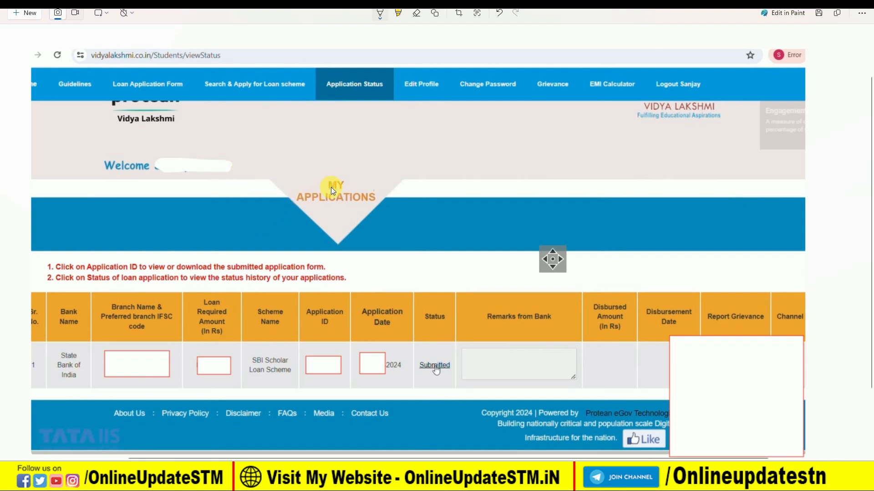